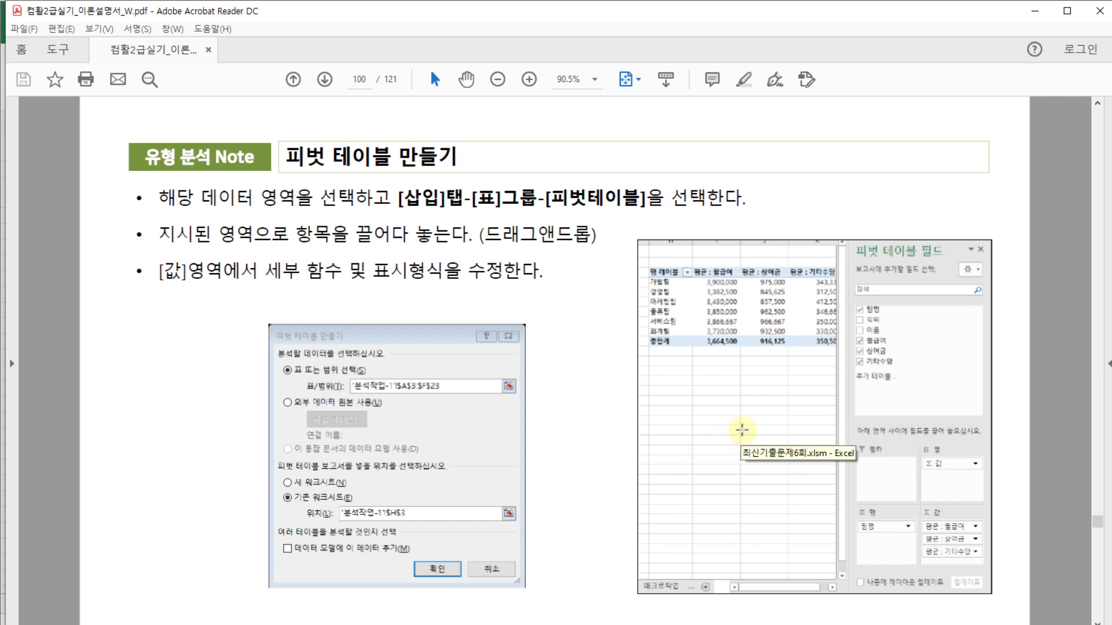
Step: Read through the PDF pages on the pivot table tools and slicers, and return to the page on creating a pivot table
scroll(742, 429, "down", 1)
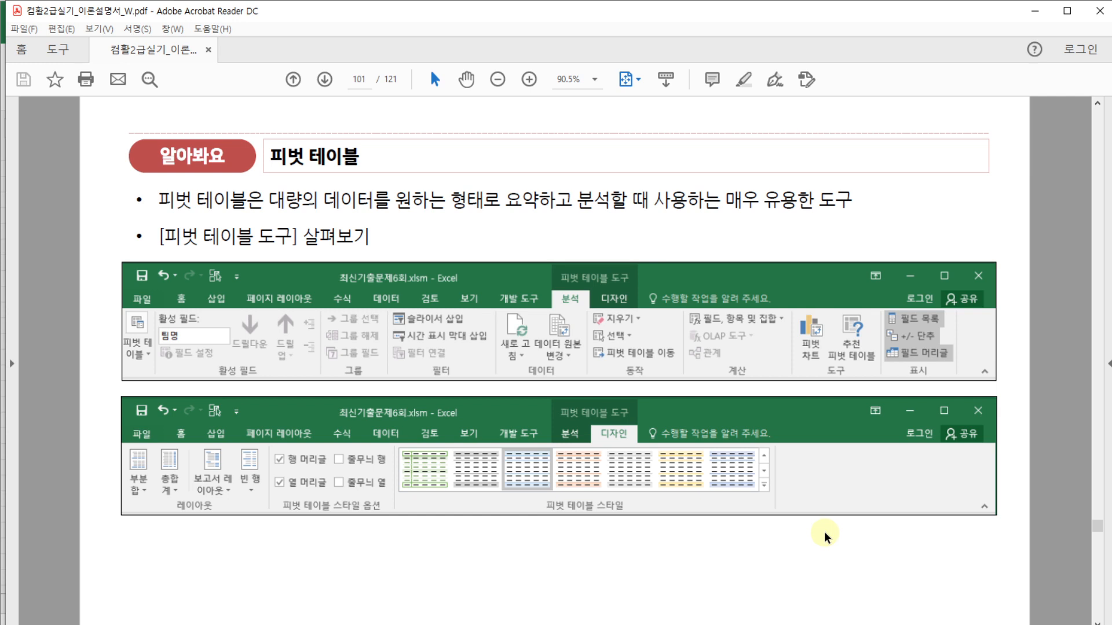
scroll(824, 531, "down", 2)
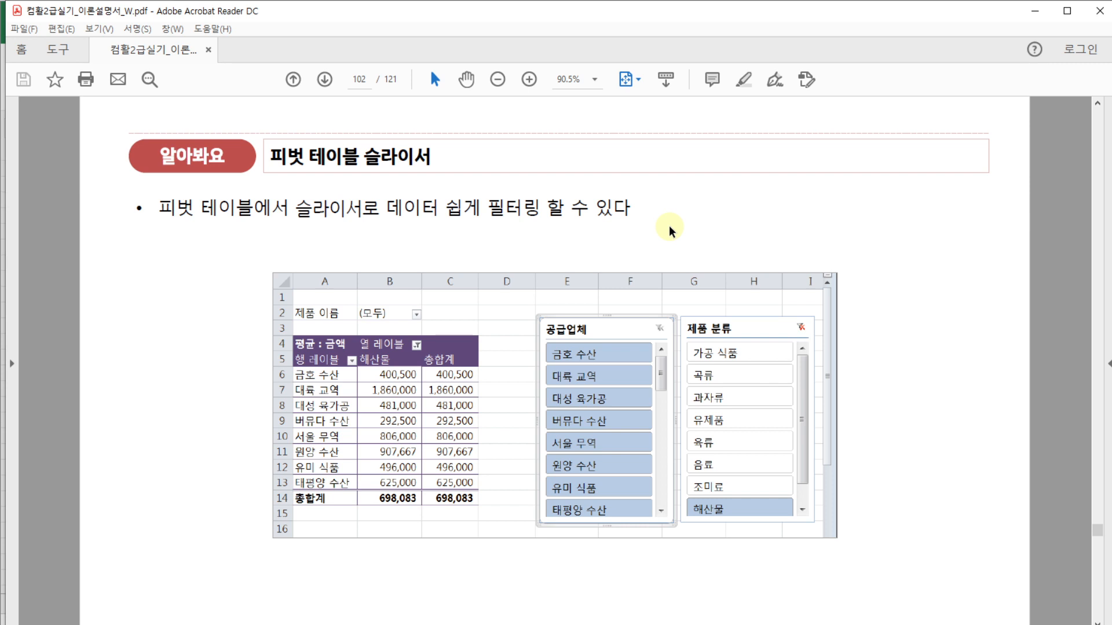
key("Left")
key("Left")
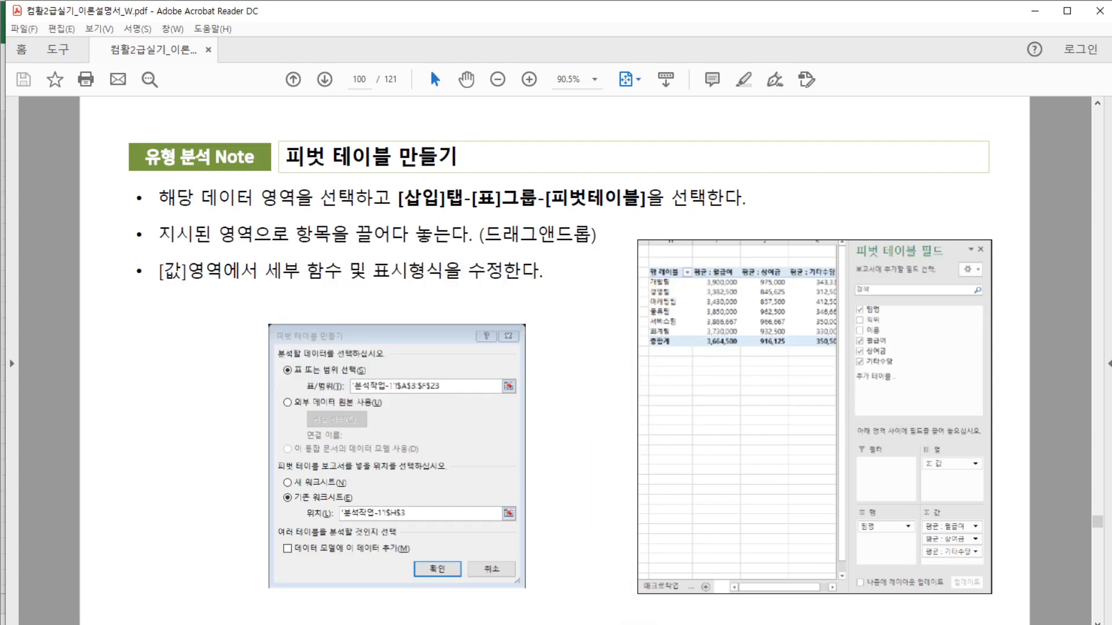
Step: Switch to the Excel workbook 컴활2급_05분석작업4_피벗테이블.xlsx and open the 기출6회 sheet
left_click(616, 623)
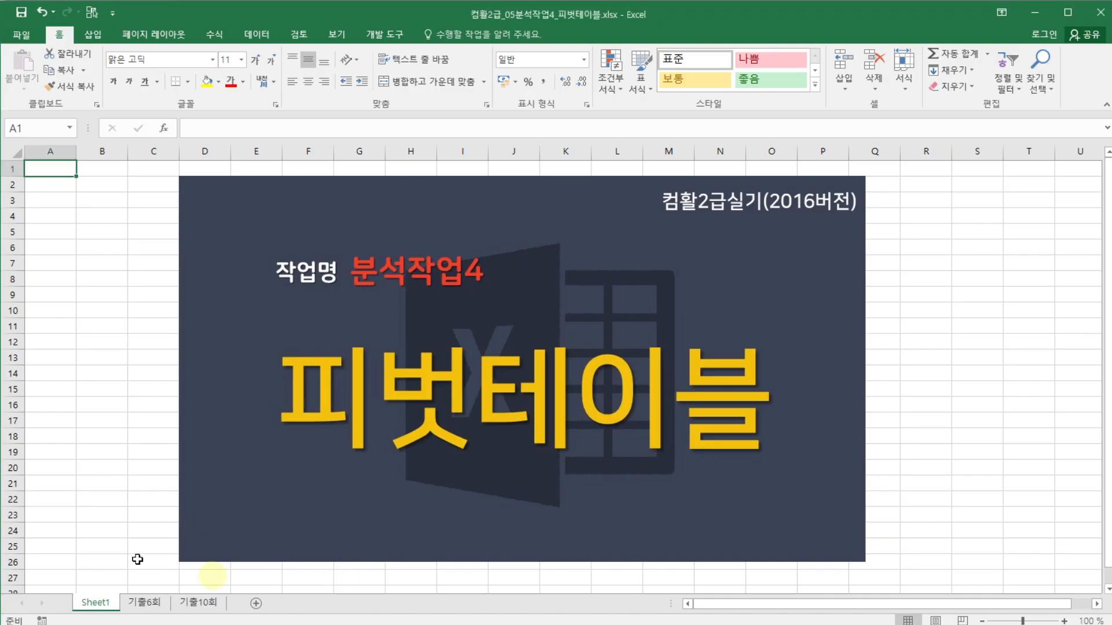
left_click(124, 537)
left_click(147, 602)
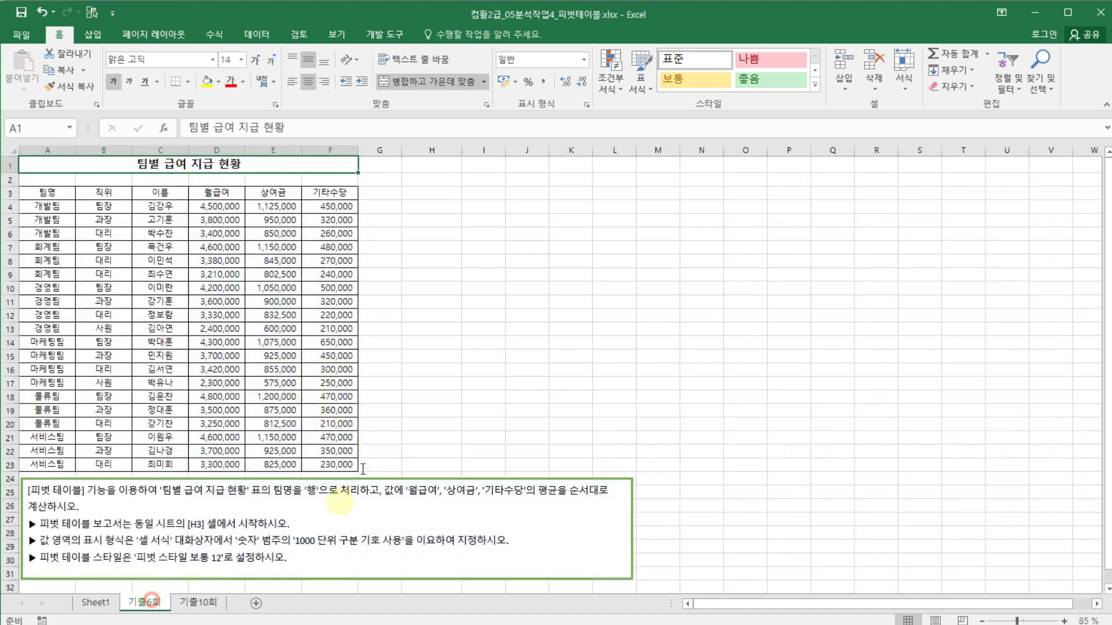
left_click(497, 272)
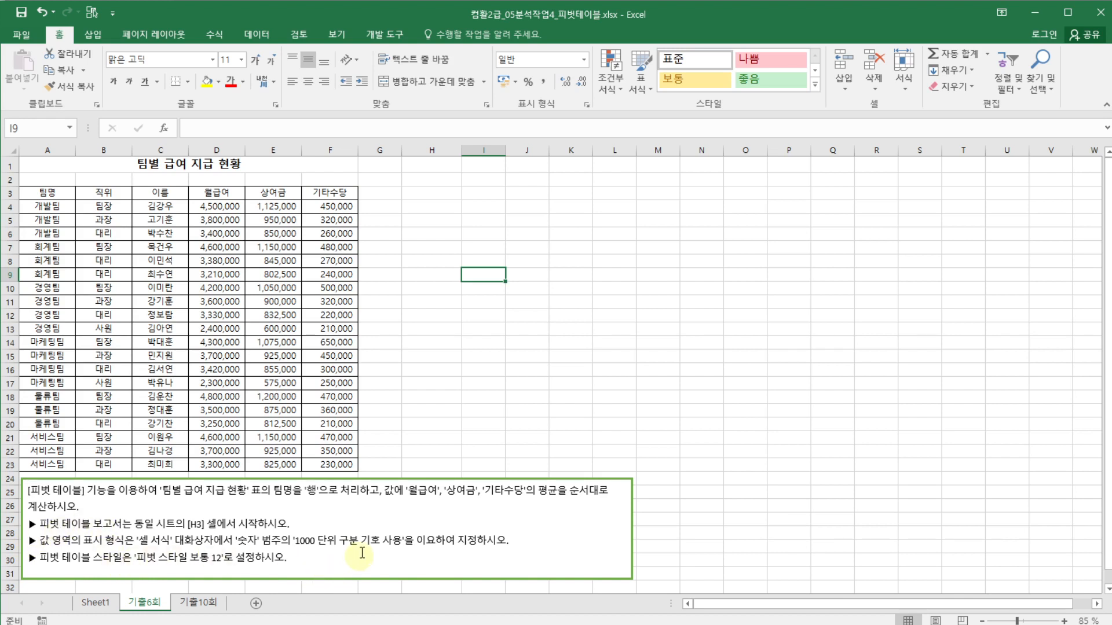
left_click(168, 266)
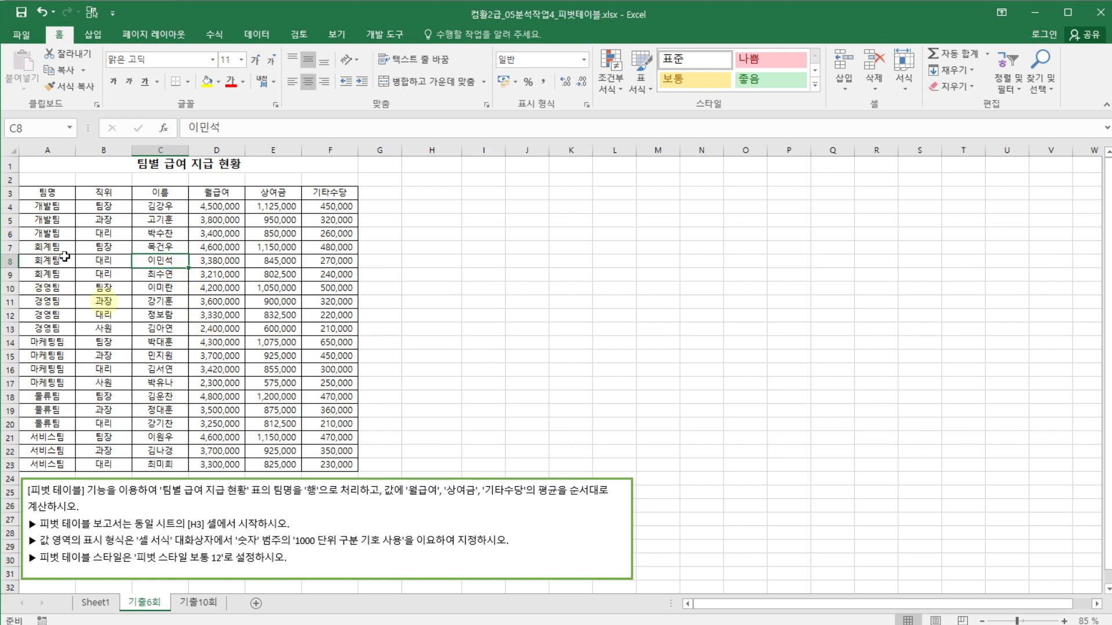
Step: Create a pivot table from the range A3:F23 on the existing worksheet, starting at cell H3
left_click_drag(29, 193, 330, 464)
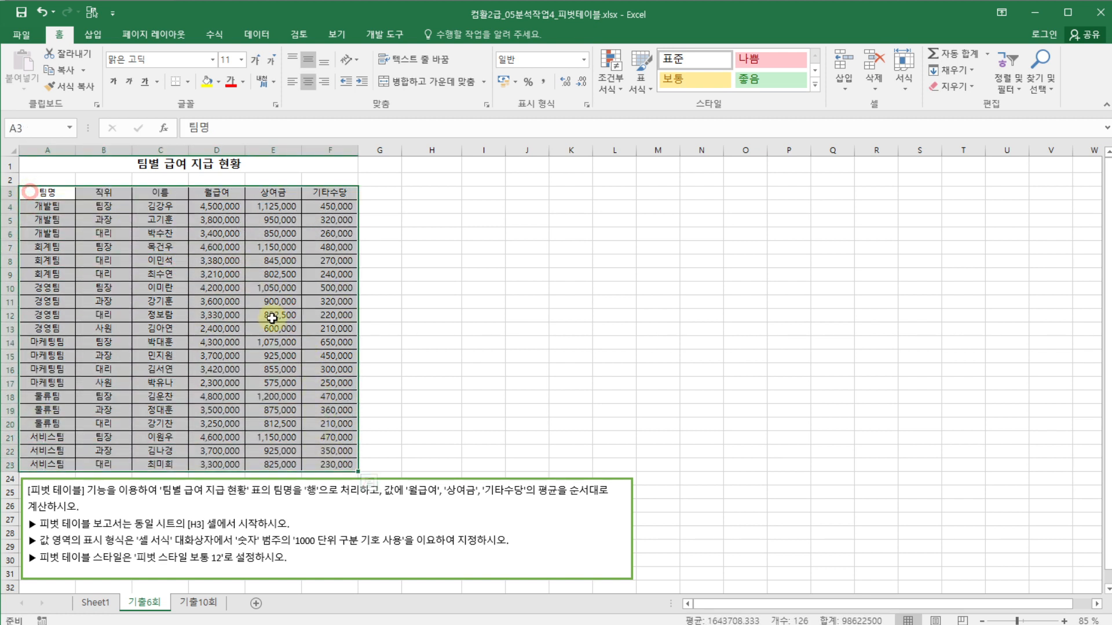
left_click_drag(49, 193, 348, 467)
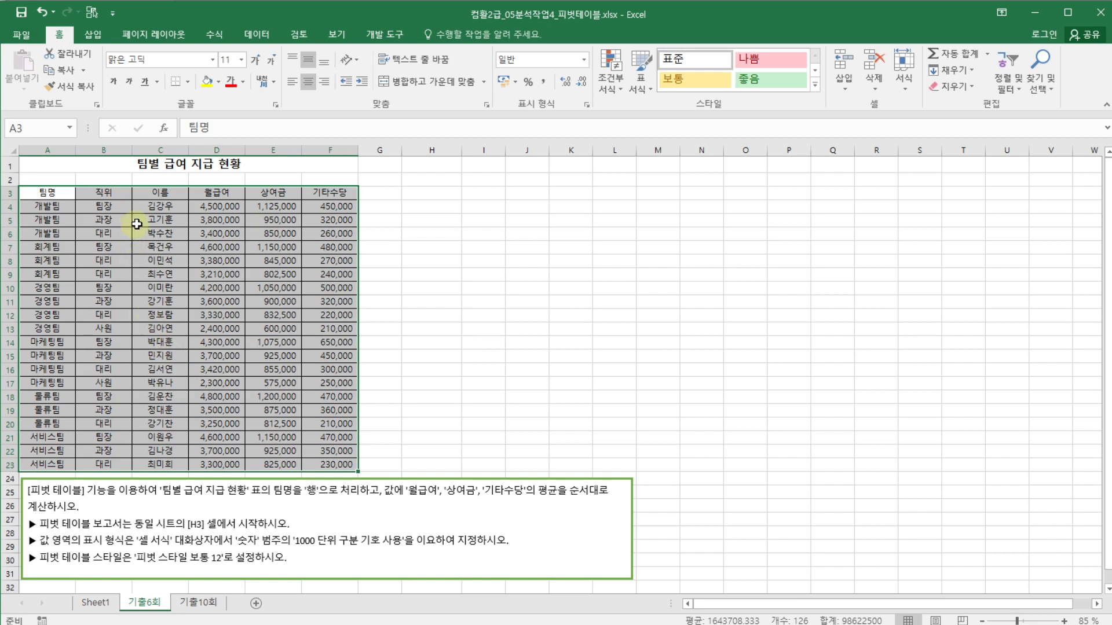
left_click(92, 34)
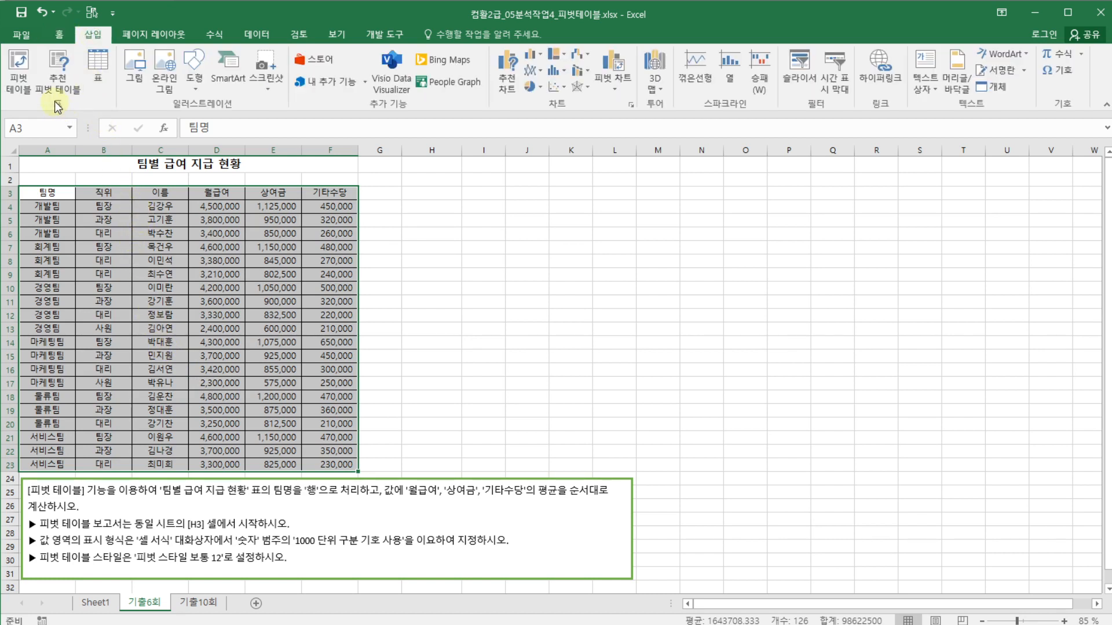
left_click(24, 81)
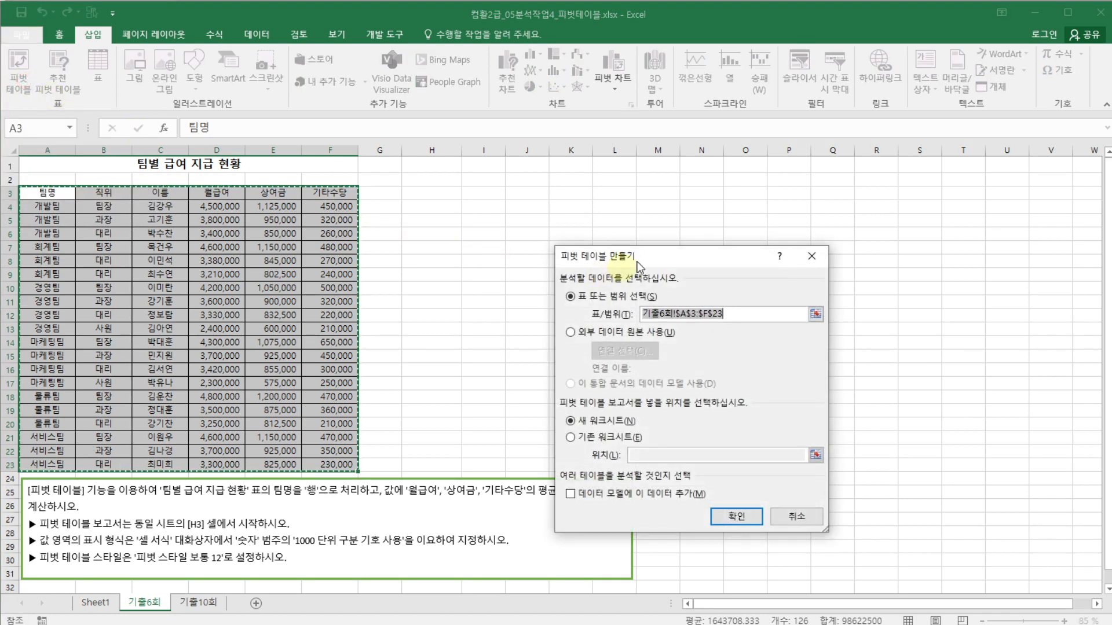
left_click_drag(638, 268, 596, 191)
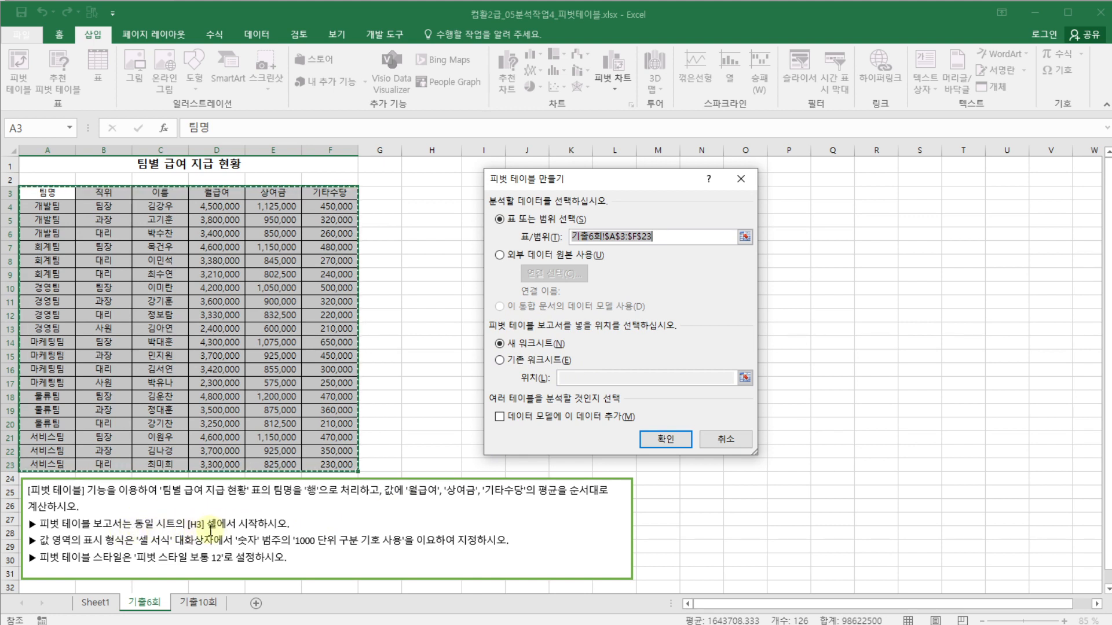
left_click(529, 361)
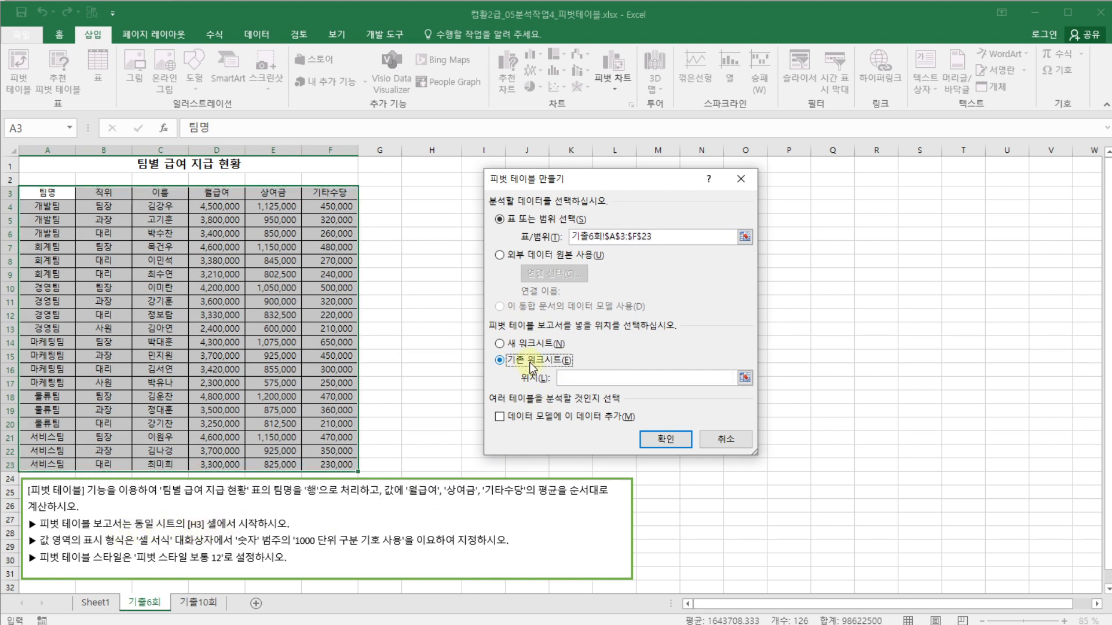
left_click(579, 379)
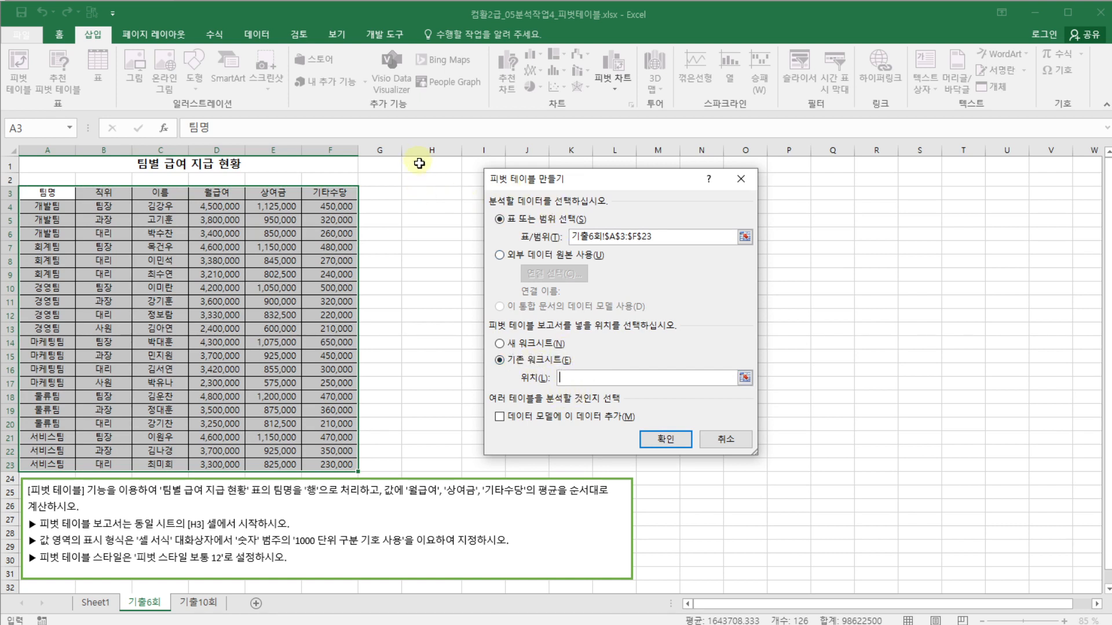
left_click(430, 193)
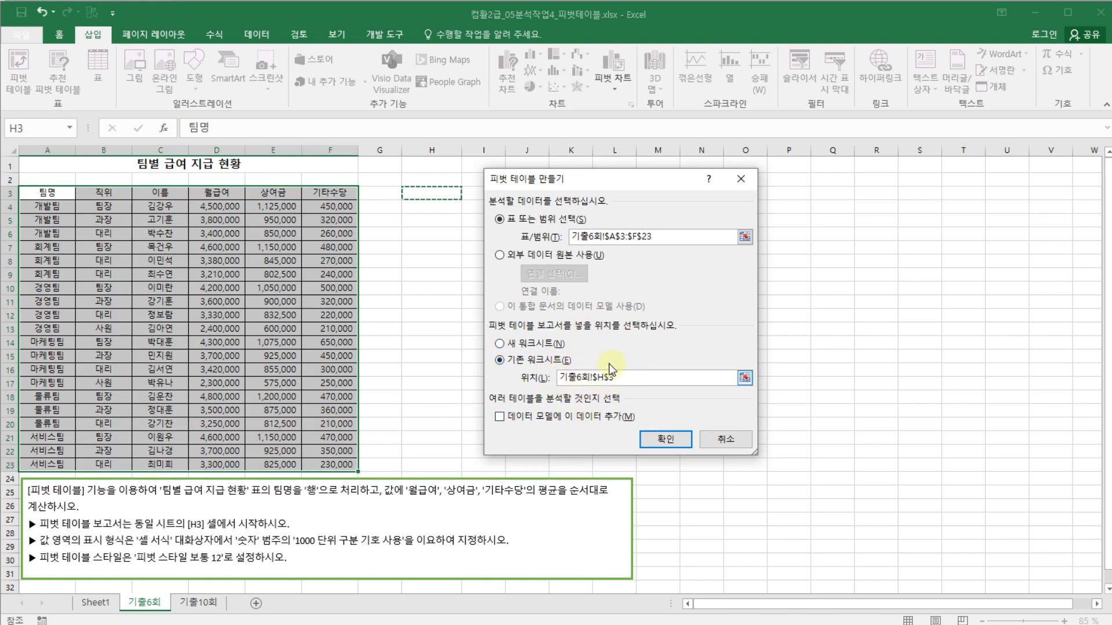
left_click(650, 377)
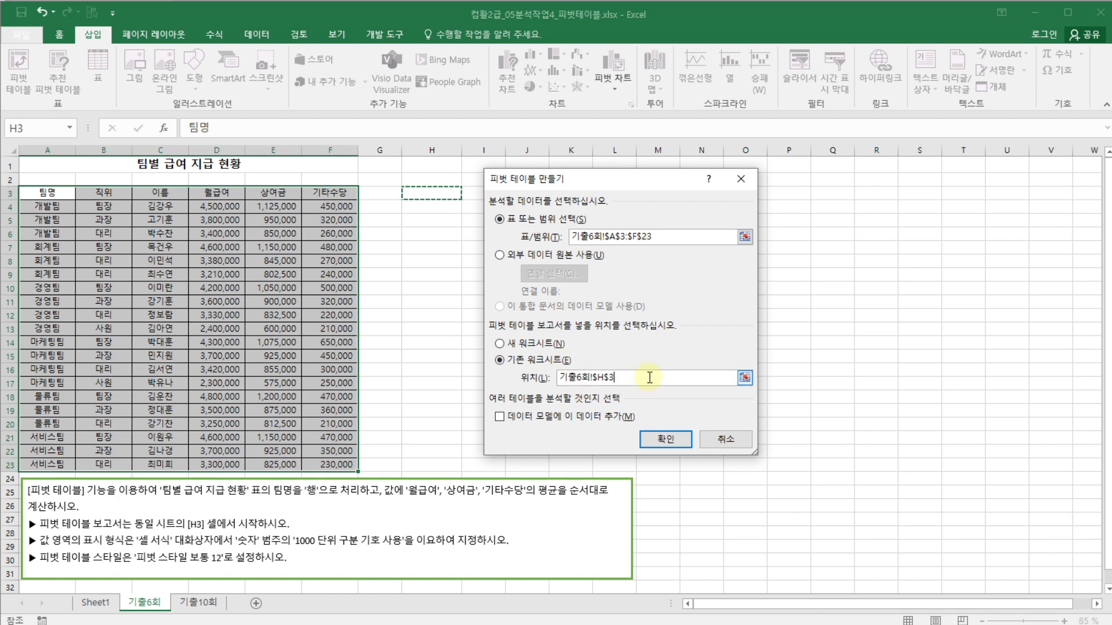
left_click(672, 441)
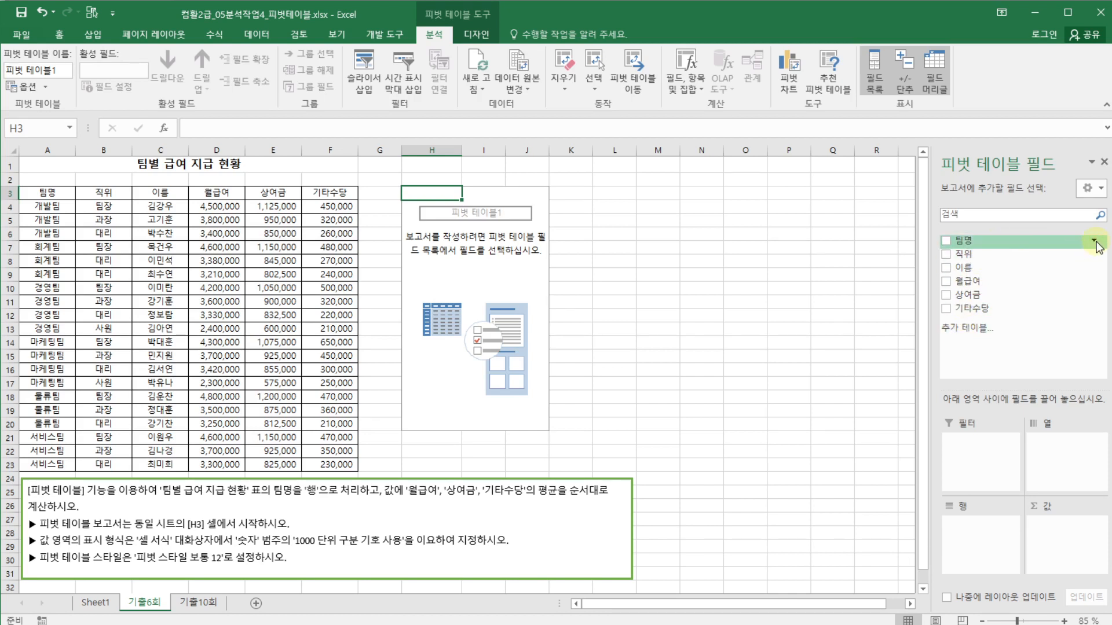
Step: Add 팀명 to the pivot table's rows, and 월급여, 상여금 and 기타수당, in that order, to its values
left_click(1094, 241)
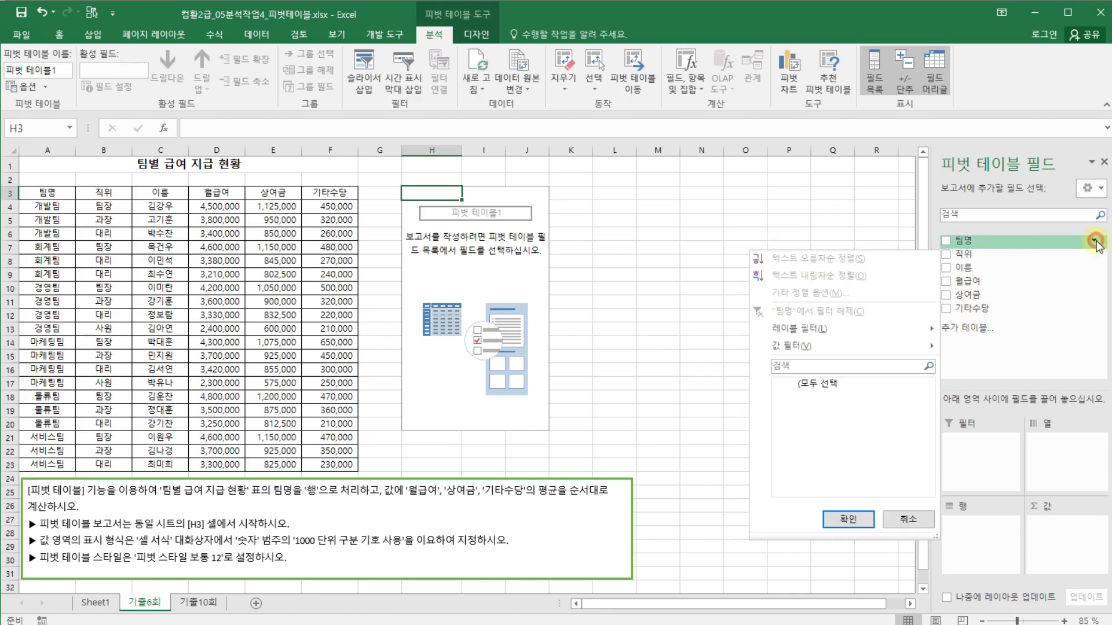
left_click(896, 520)
left_click_drag(978, 243, 975, 541)
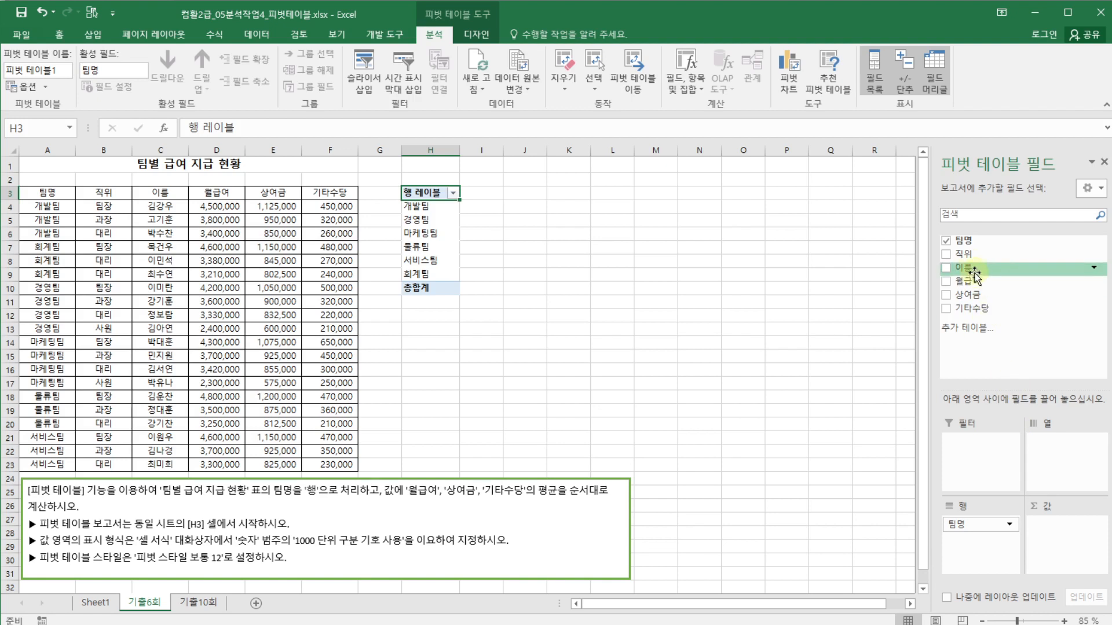
left_click_drag(977, 280, 1061, 528)
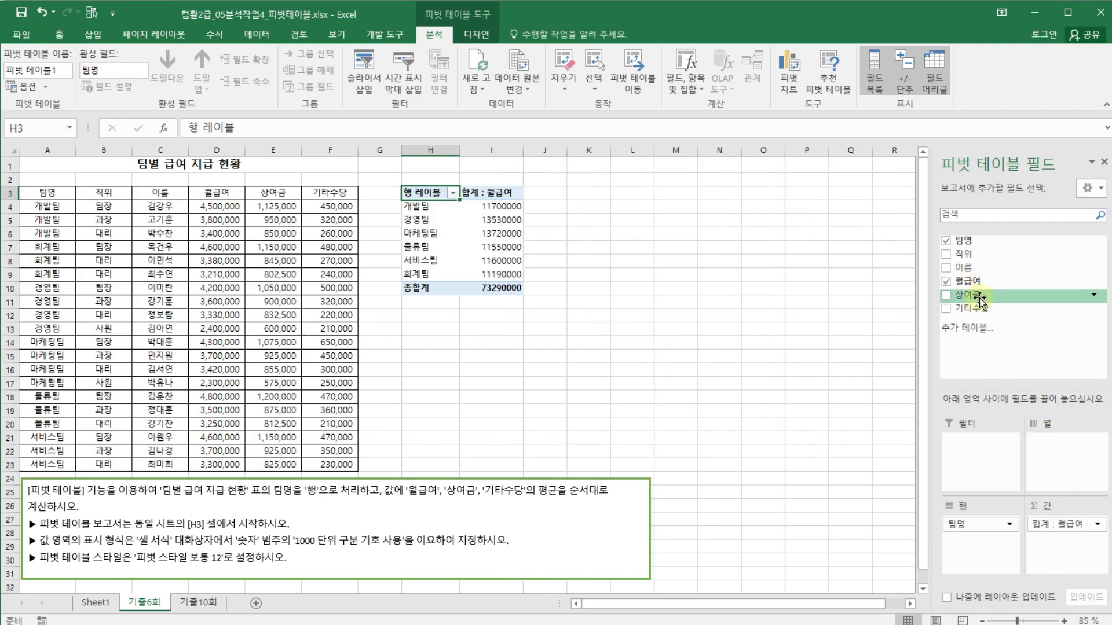
left_click_drag(979, 297, 1061, 543)
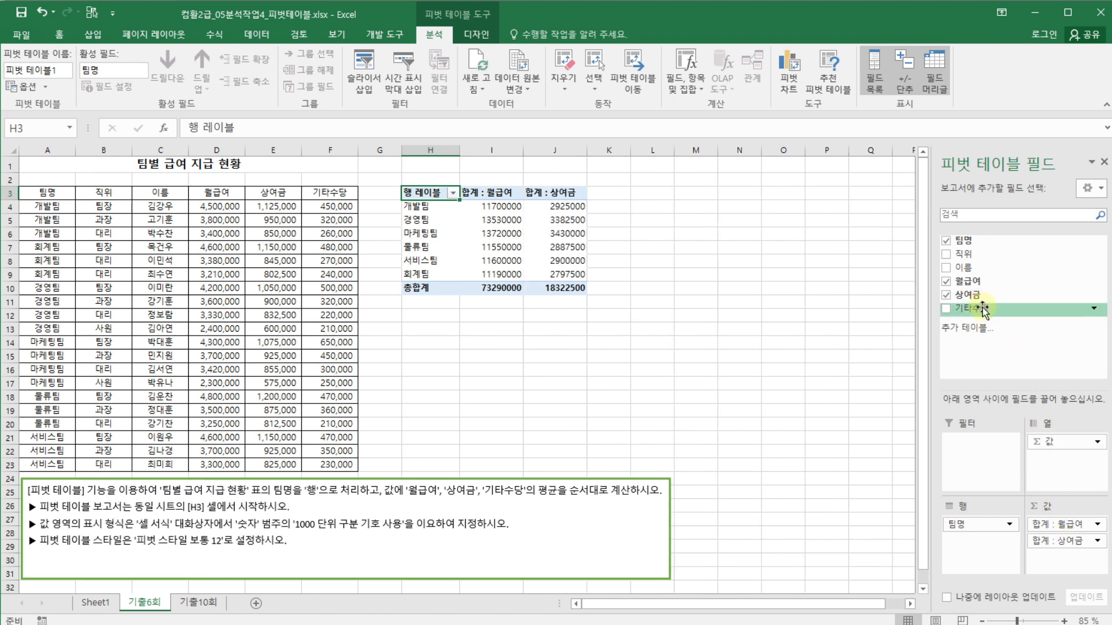
left_click_drag(981, 308, 1065, 556)
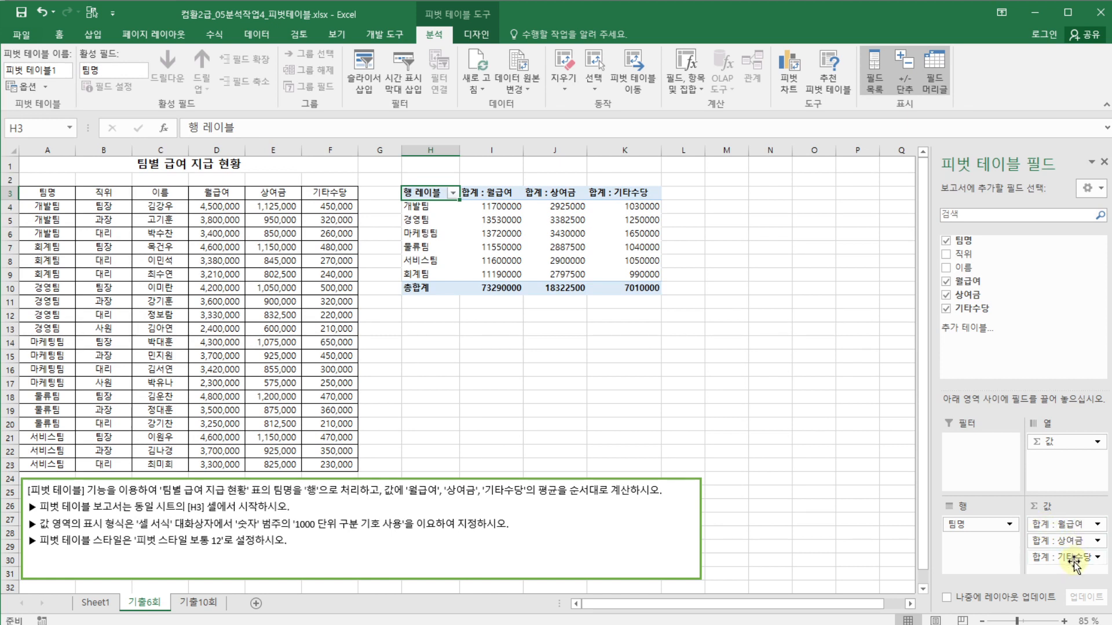
Step: Set the 기타수당 value field to be summarized by average (평균)
left_click(1096, 524)
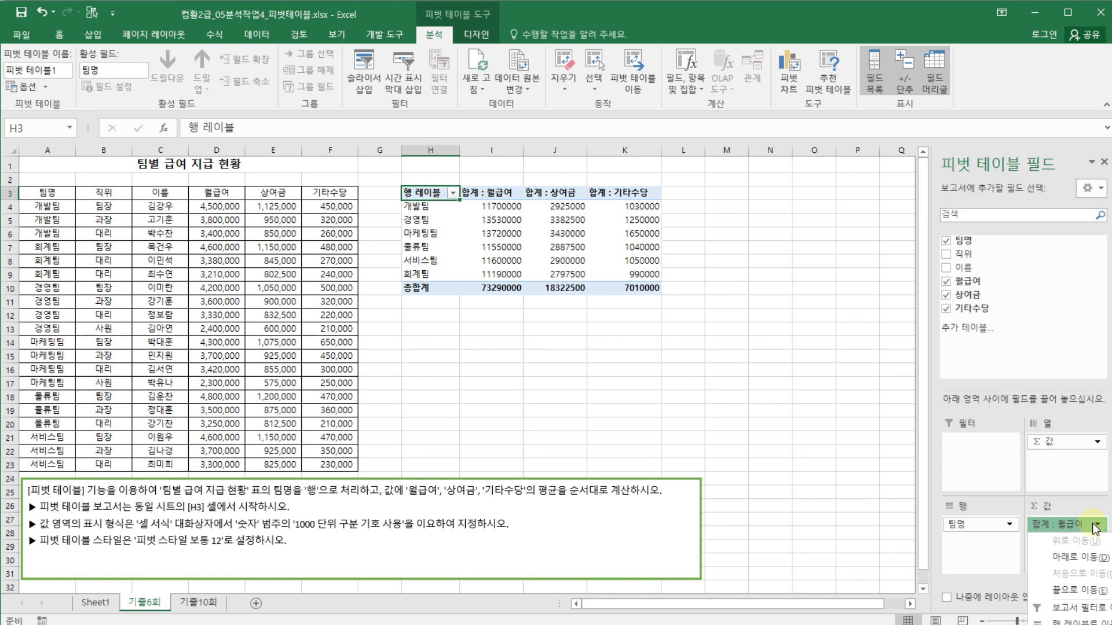
left_click(978, 587)
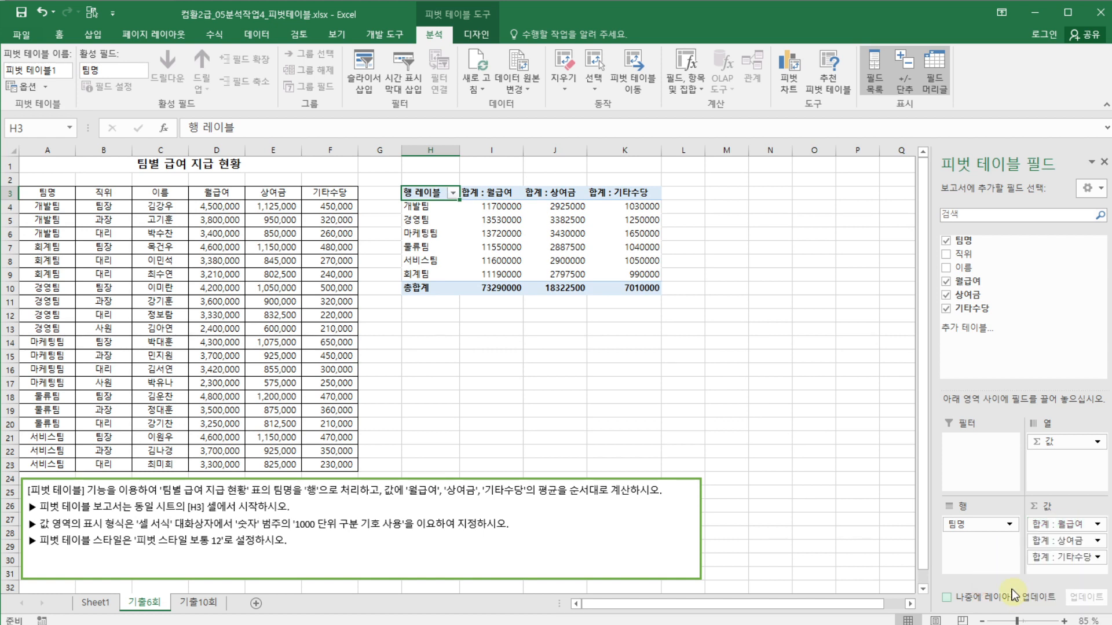
left_click(1096, 558)
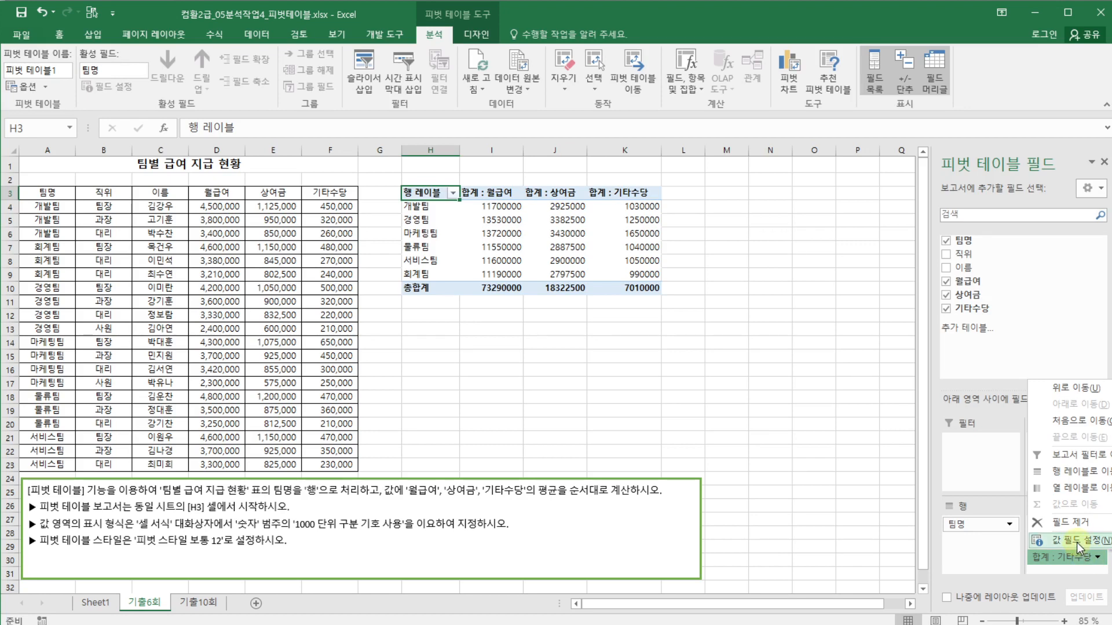
left_click(1076, 541)
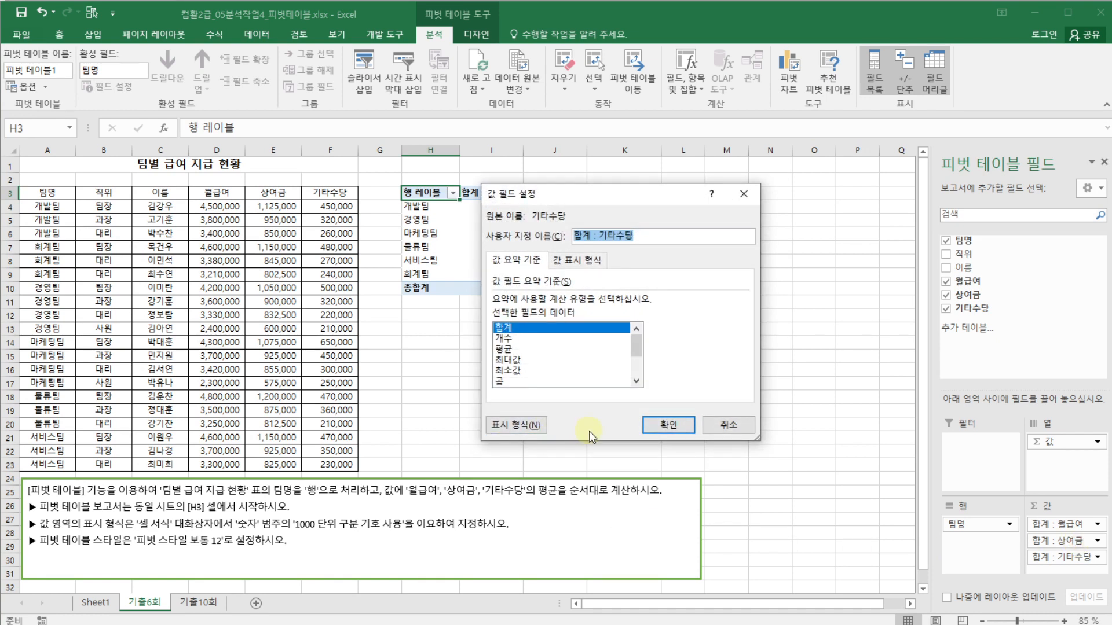
left_click(506, 350)
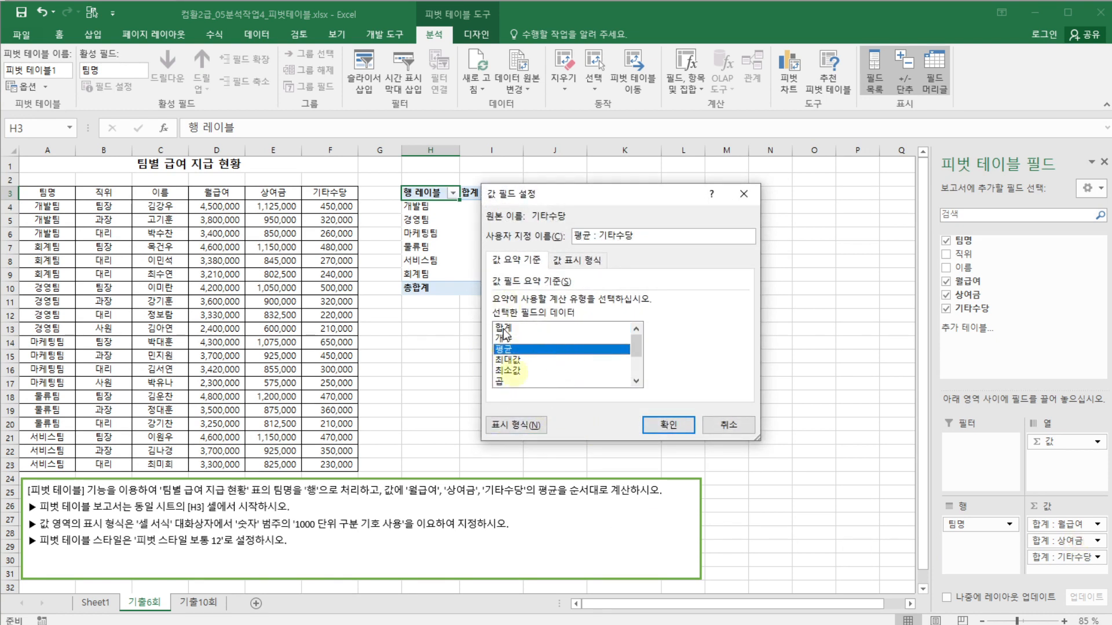
Step: Format the 기타수당 averages with the 숫자 category using the 1000 separator, and apply the value field settings
left_click(534, 428)
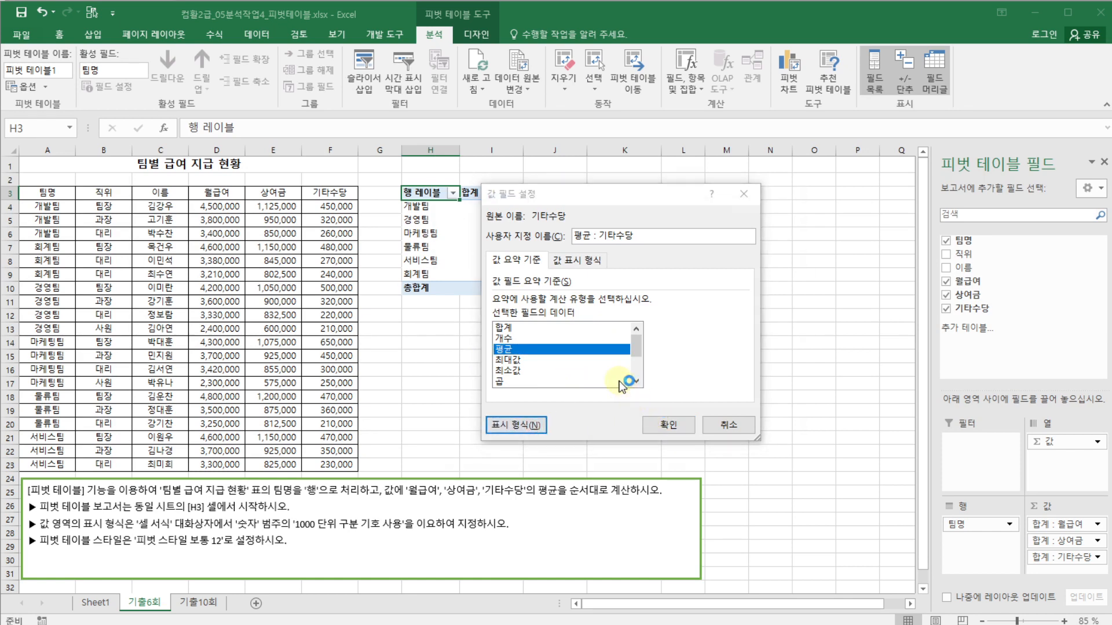
left_click_drag(517, 140, 511, 193)
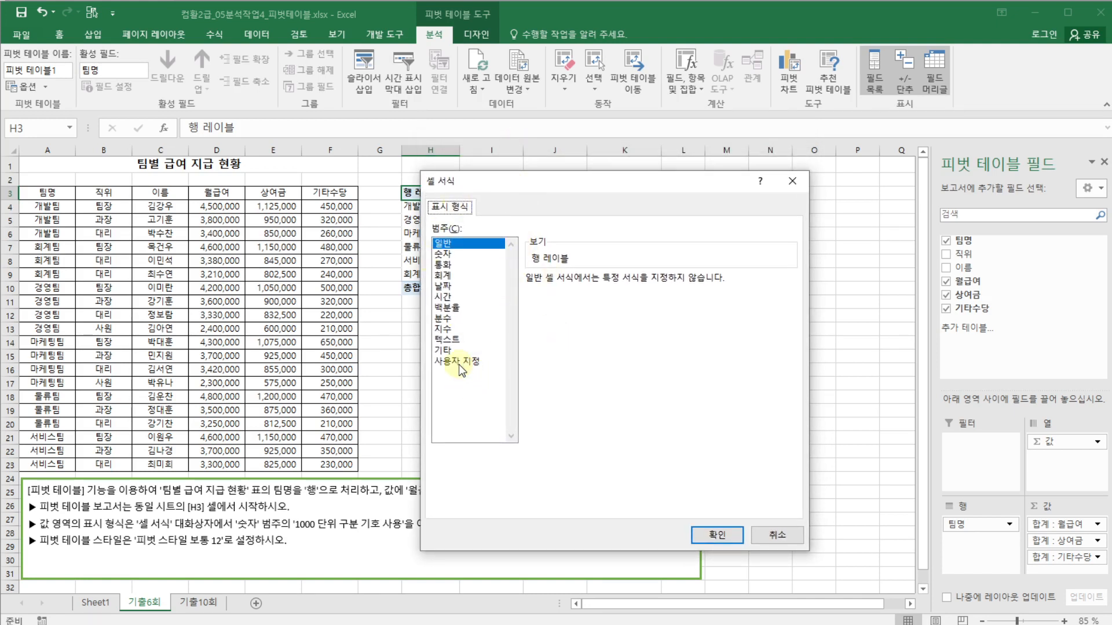
left_click(448, 253)
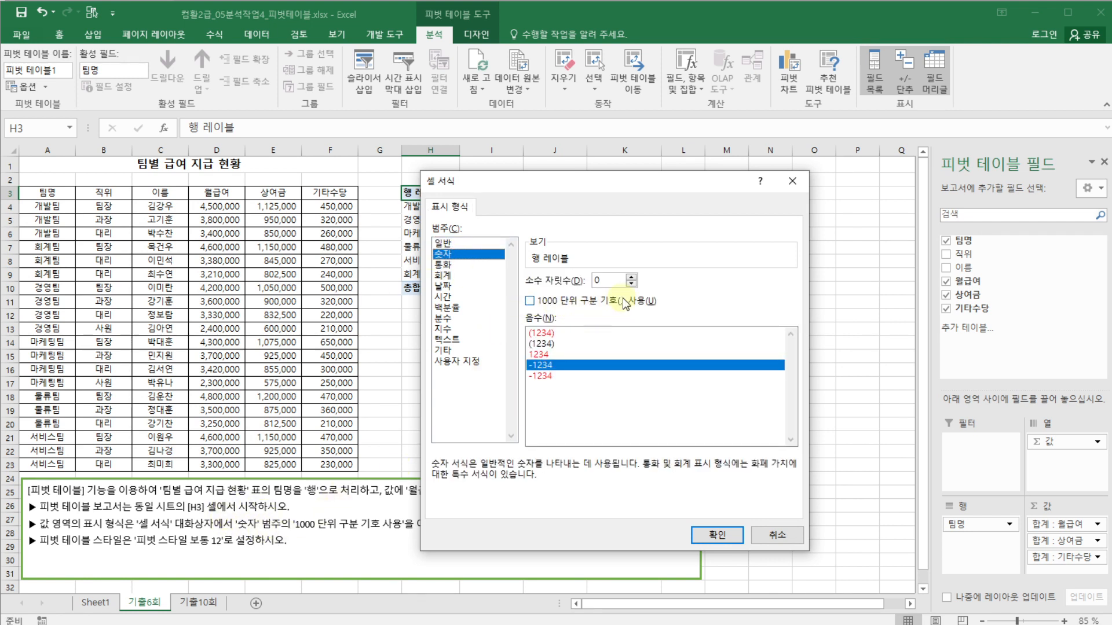
left_click(530, 302)
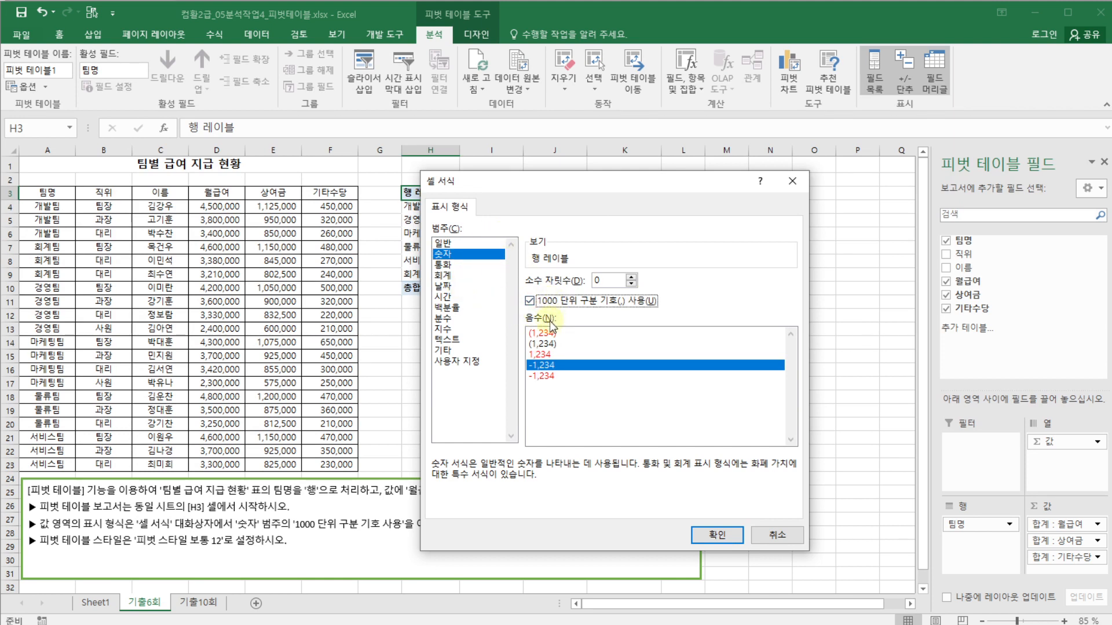
left_click(718, 536)
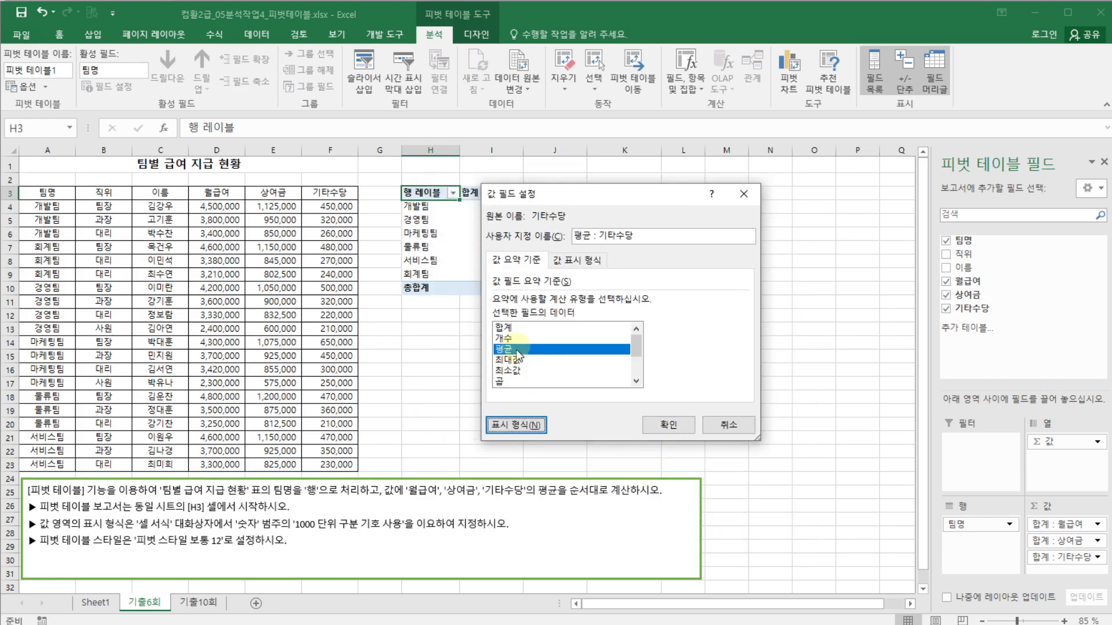
left_click(668, 427)
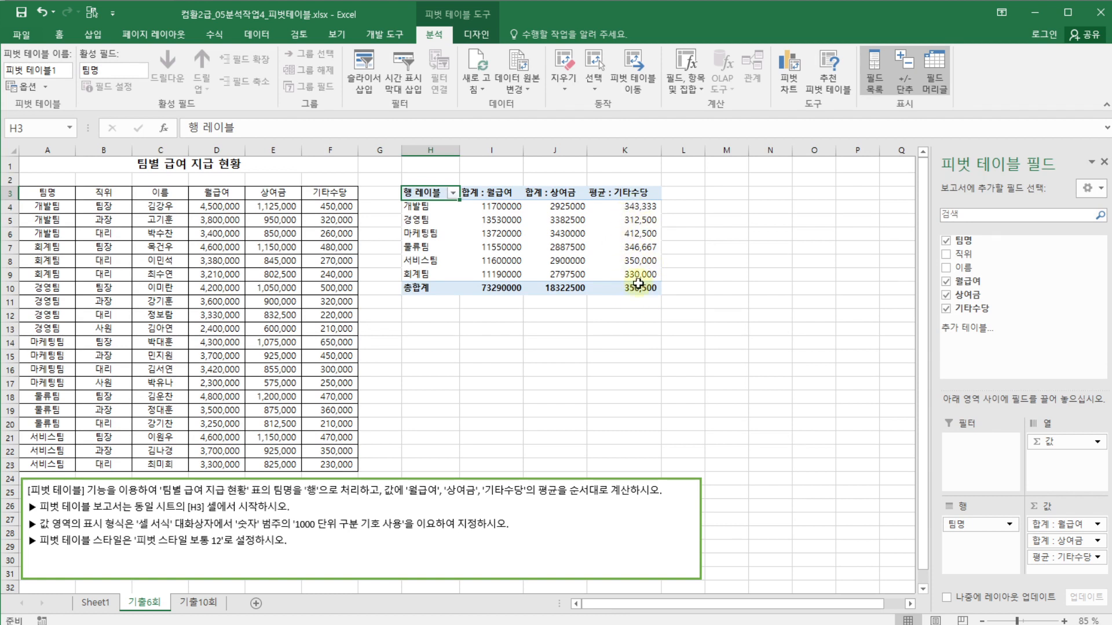
Step: Summarize the 상여금 value field by average (평균) and format it with the 숫자 category using the 1000 separator
mouse_move(637, 284)
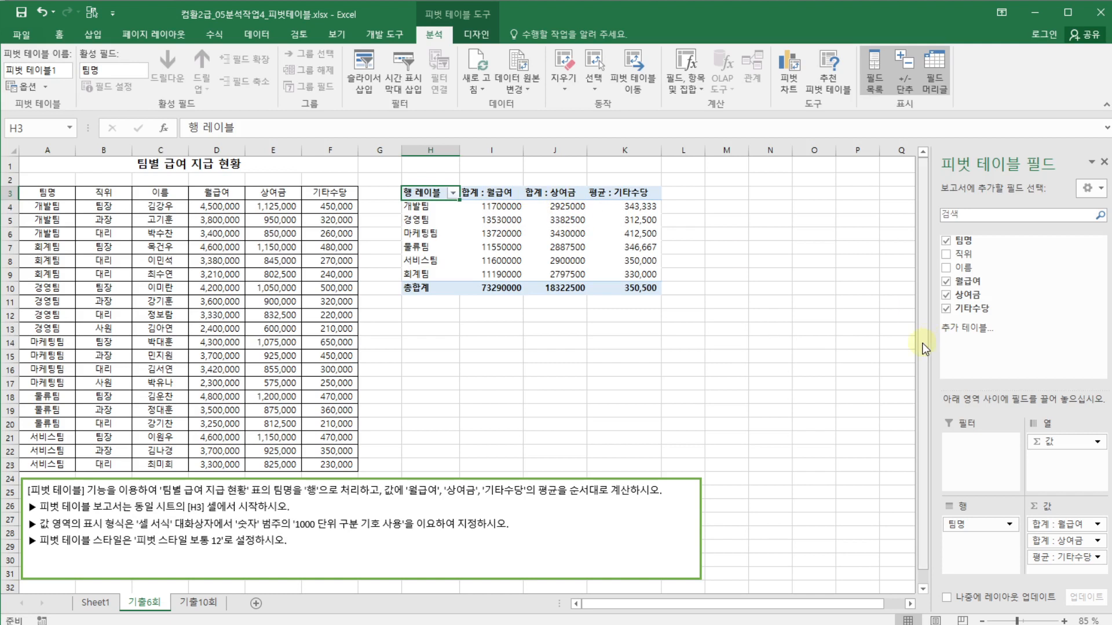
left_click(1098, 541)
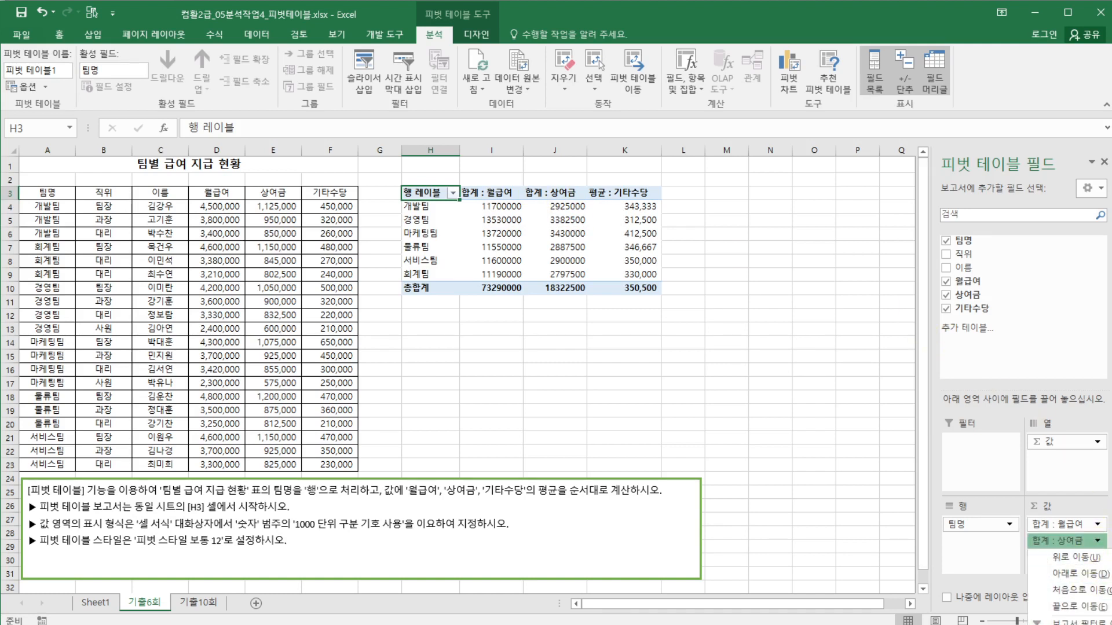
left_click(1080, 624)
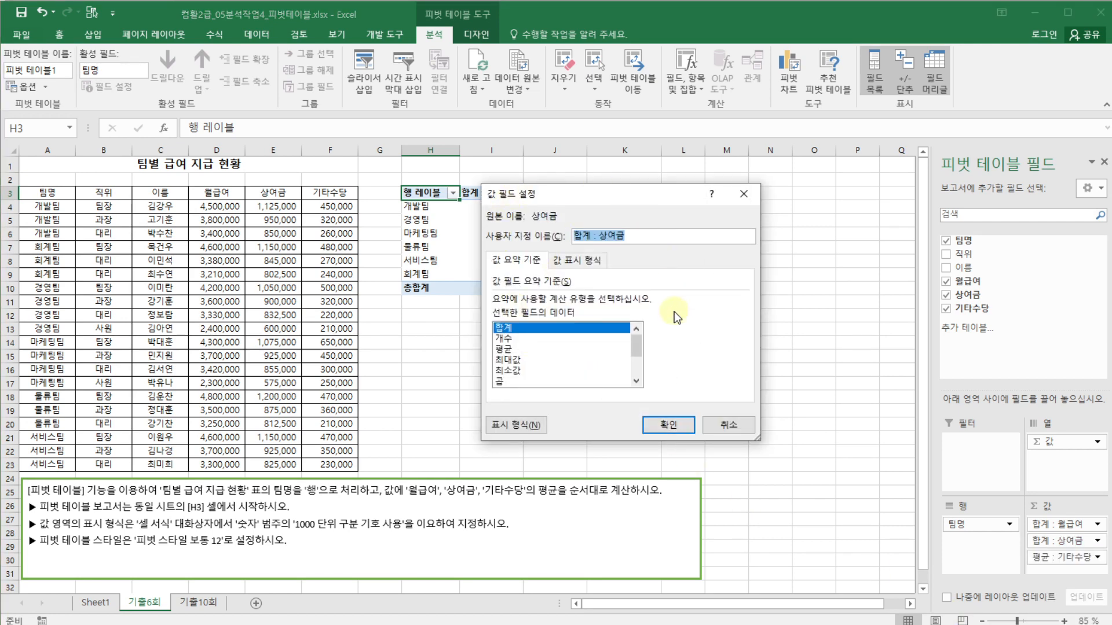
left_click(504, 350)
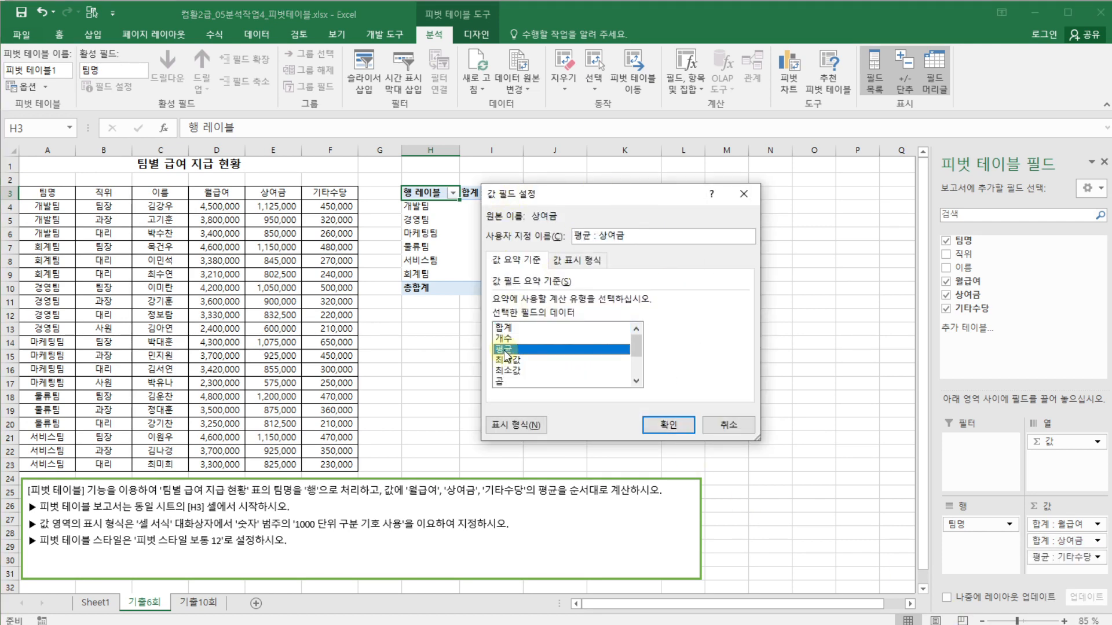
left_click(516, 429)
left_click(516, 427)
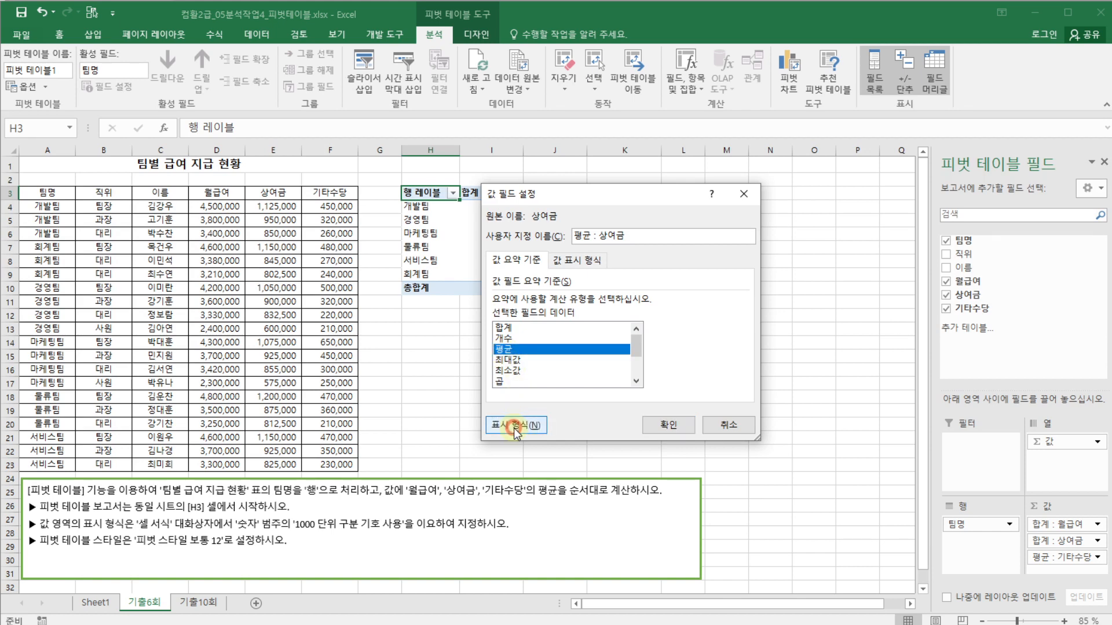
left_click(450, 206)
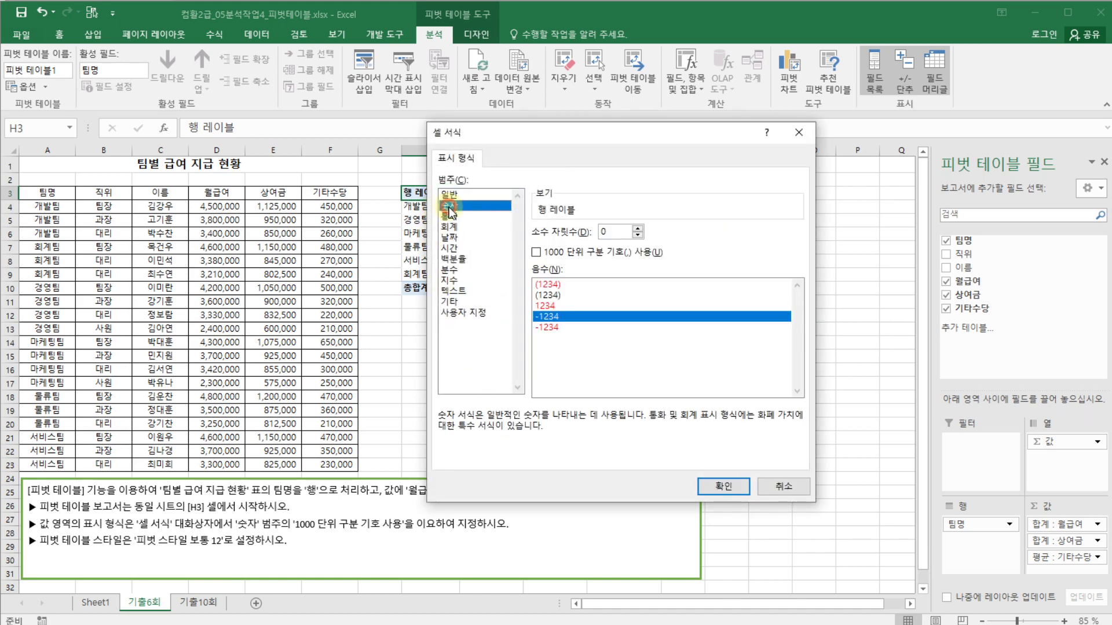
left_click(536, 253)
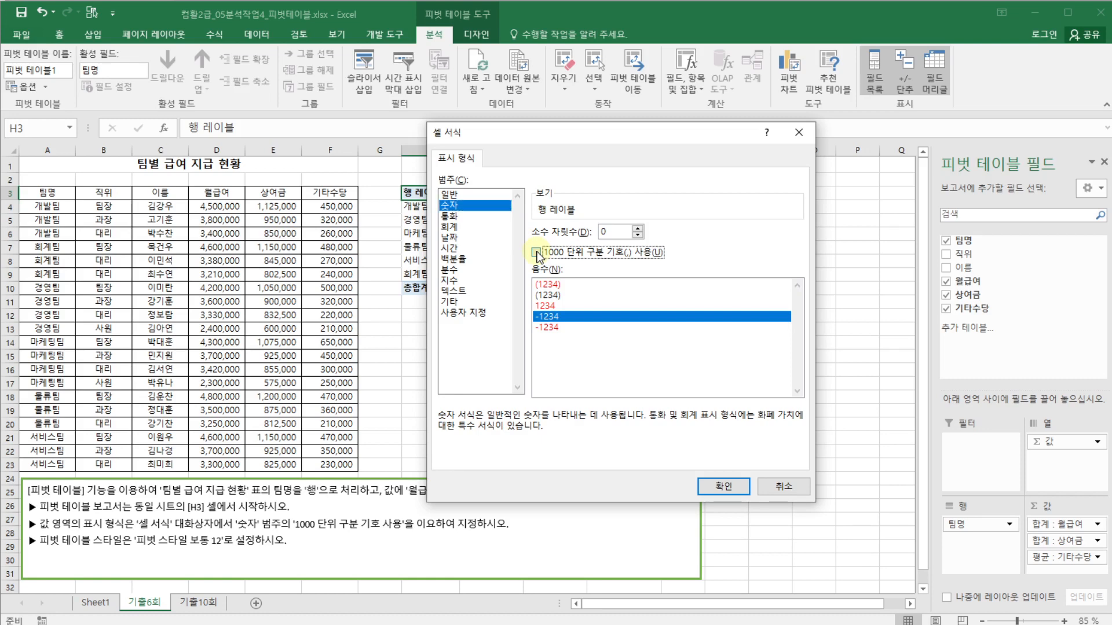
left_click(725, 488)
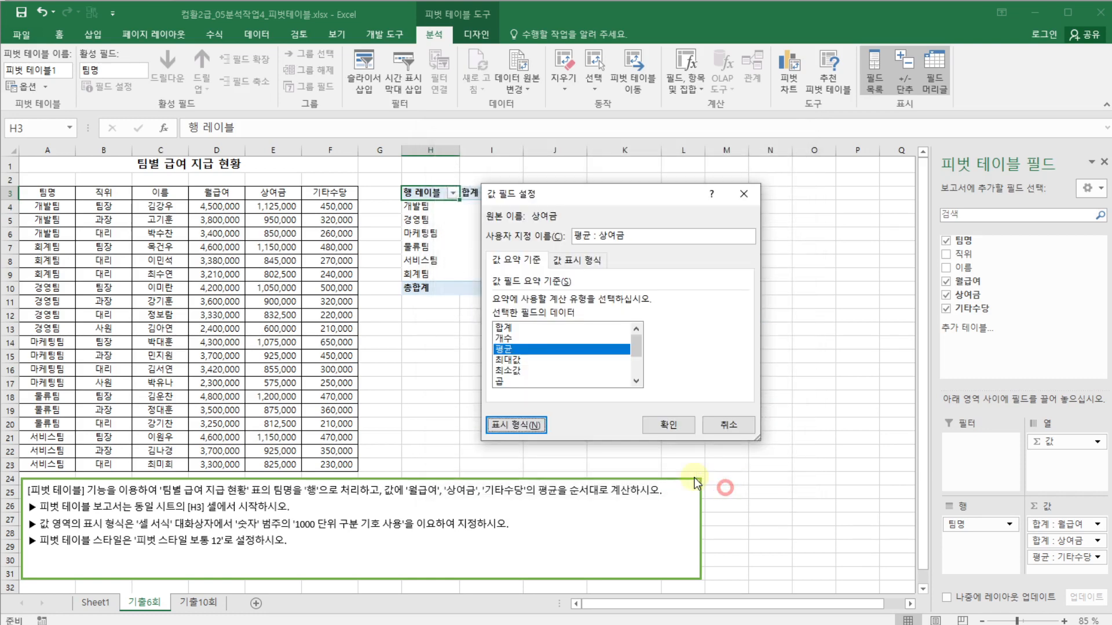
left_click(668, 425)
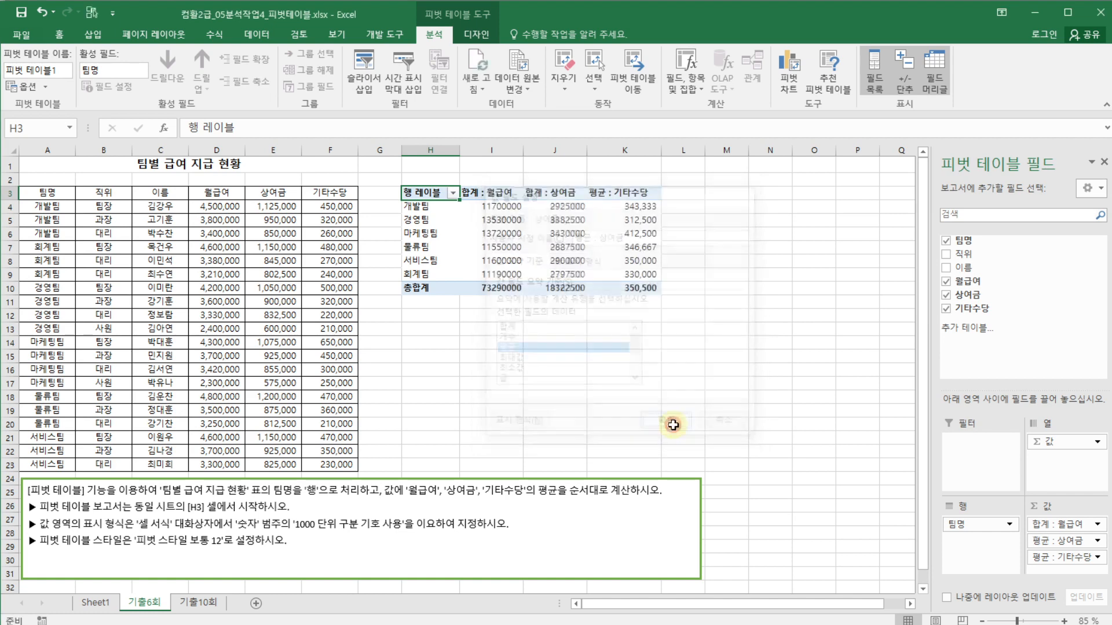
Step: Summarize the 월급여 value field by average (평균) and format it with the 숫자 category using the 1000 separator
left_click(1097, 525)
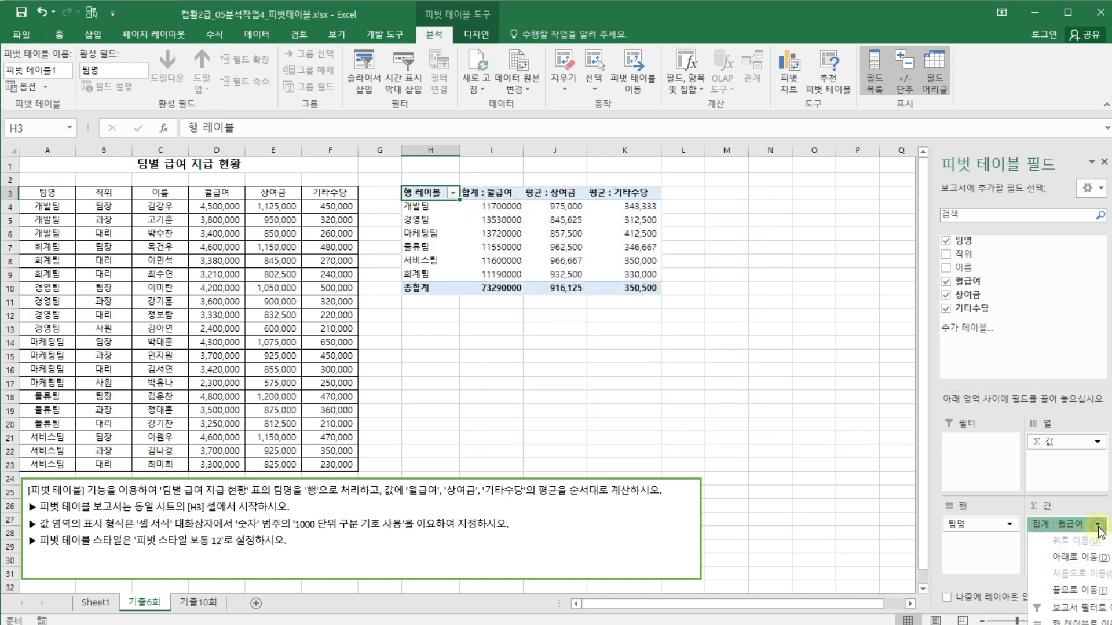
left_click(1071, 624)
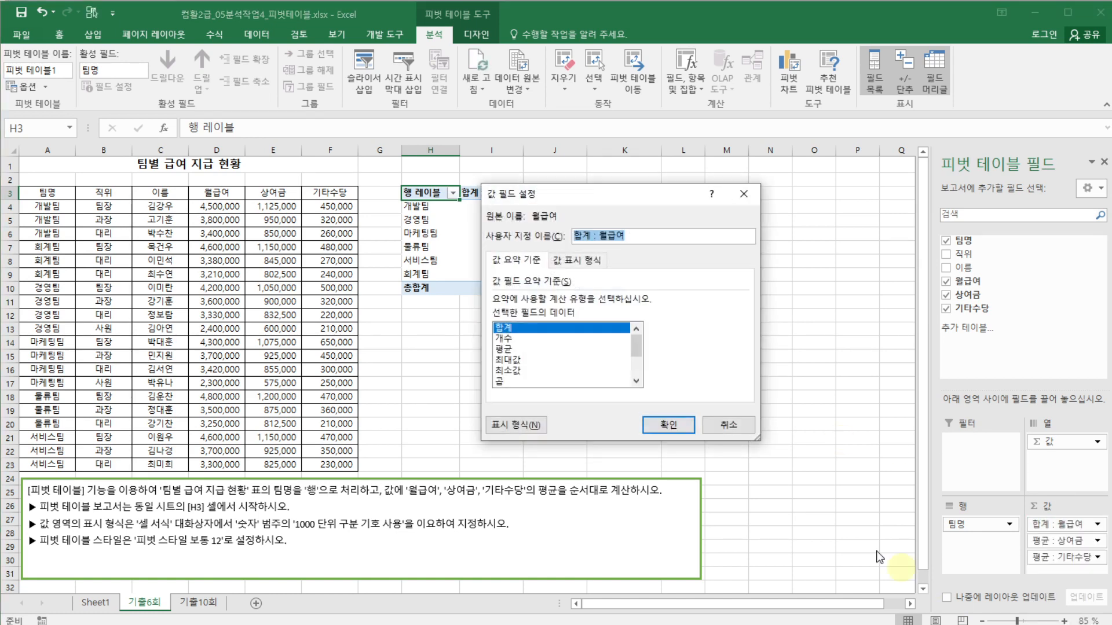
left_click(517, 350)
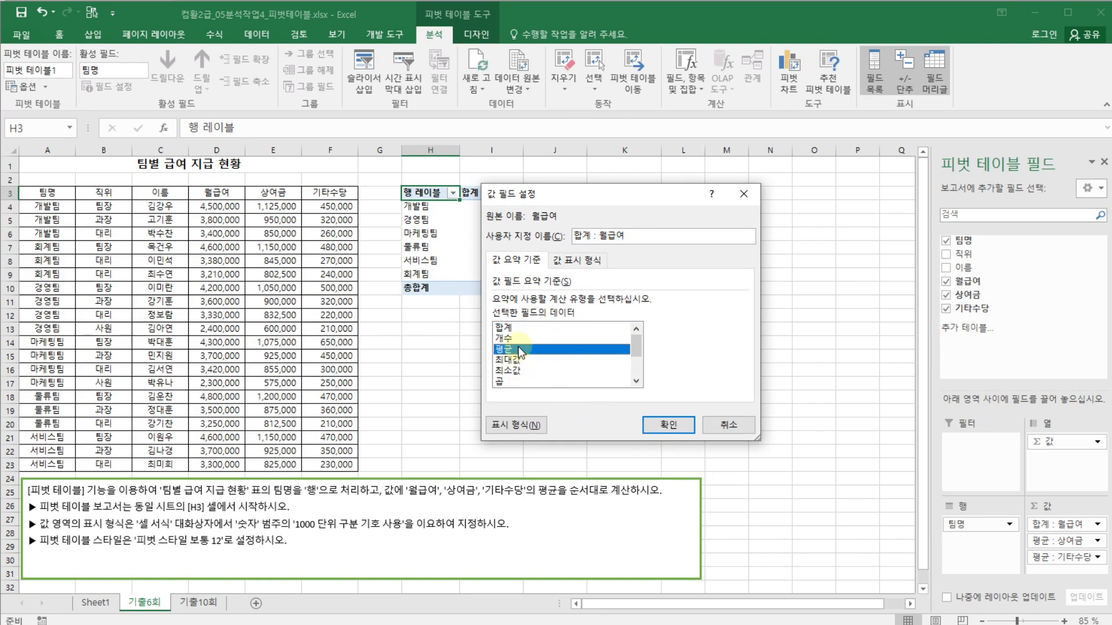
left_click(519, 426)
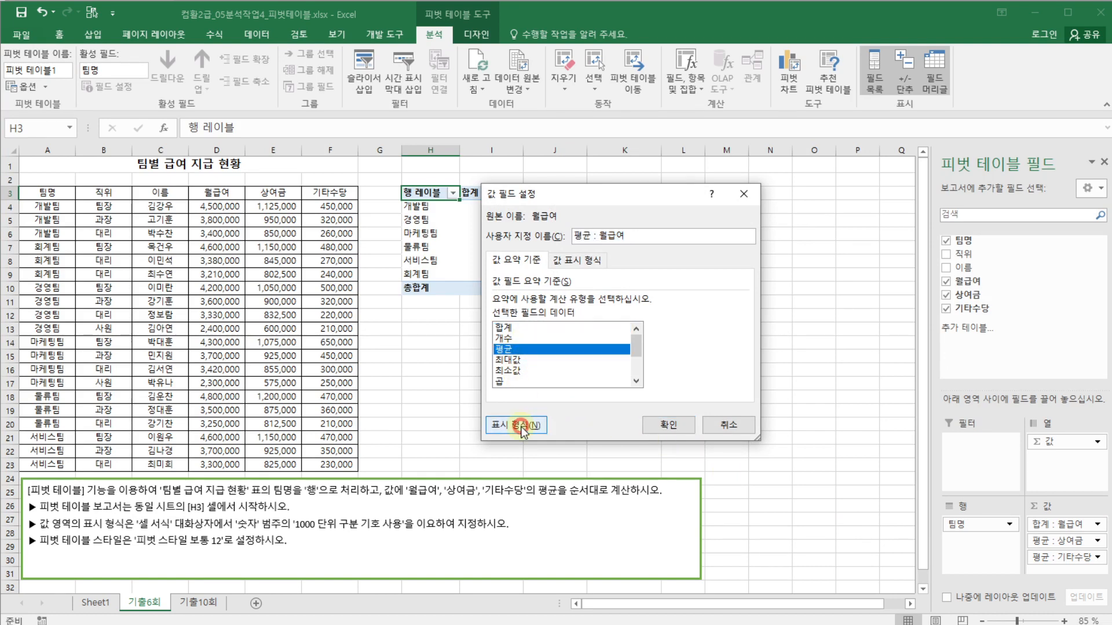
left_click(451, 205)
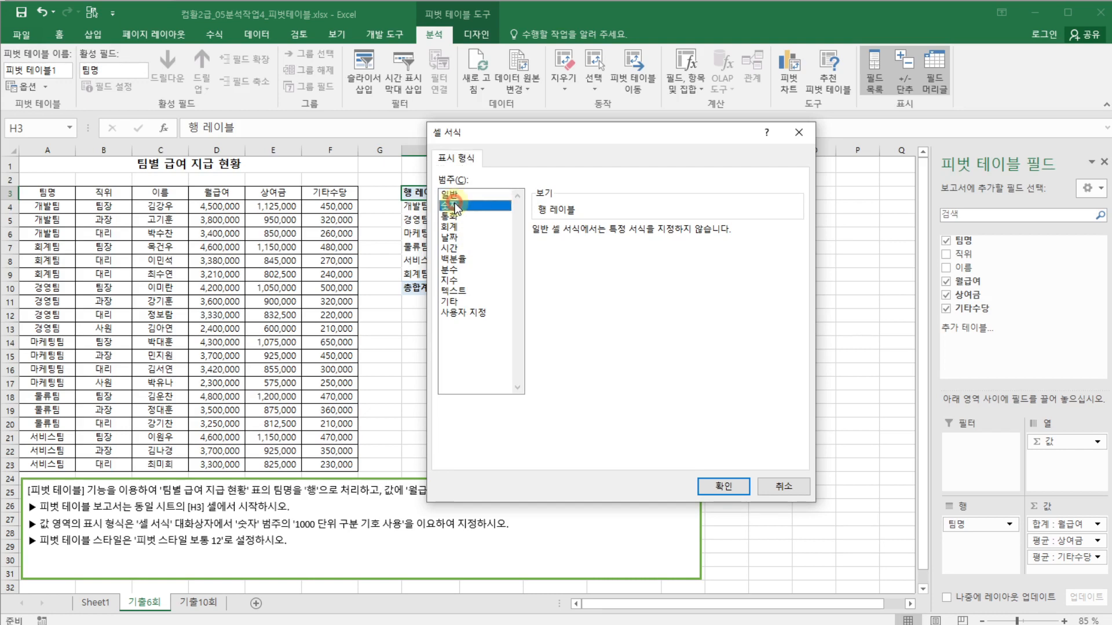
left_click(555, 253)
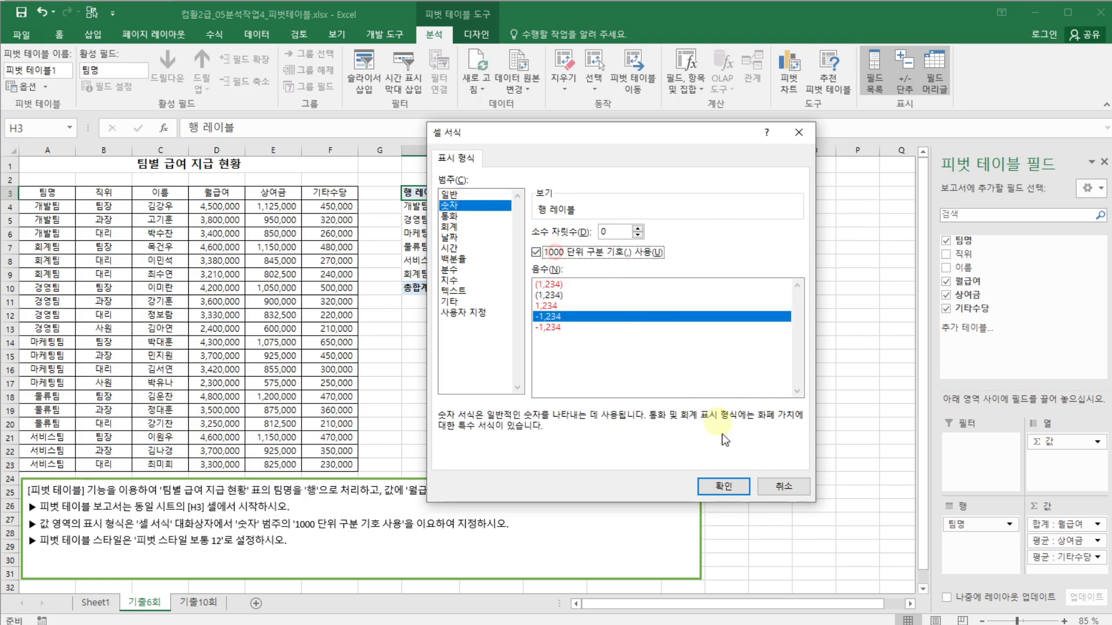
left_click(723, 486)
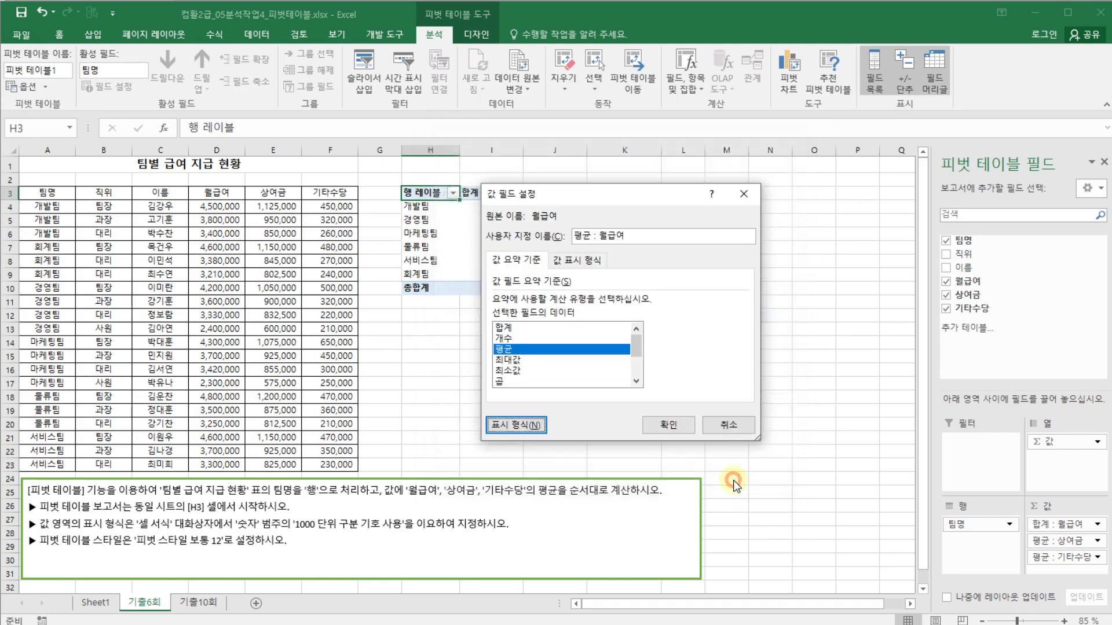
left_click(676, 425)
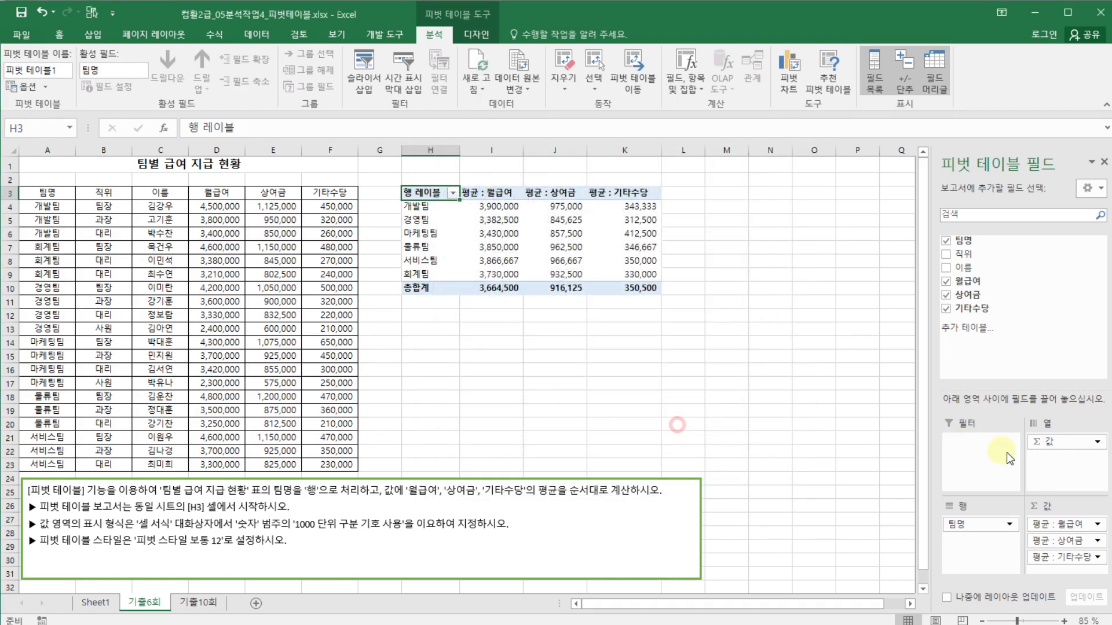
Step: Review the value field settings of 기타수당 and close them without changes
left_click(1064, 558)
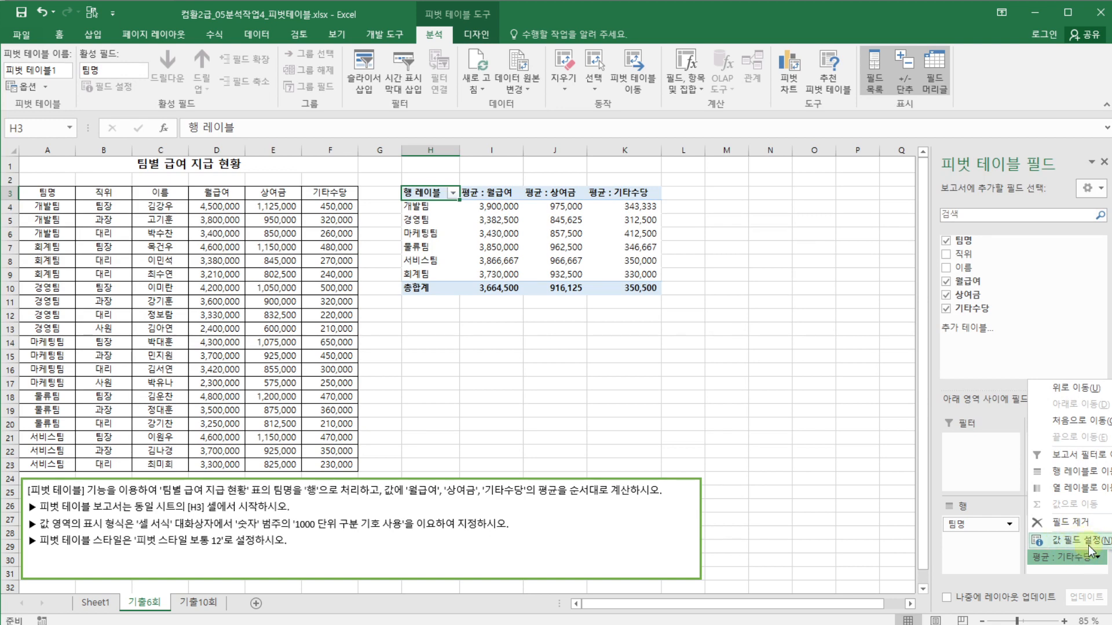
left_click(1079, 542)
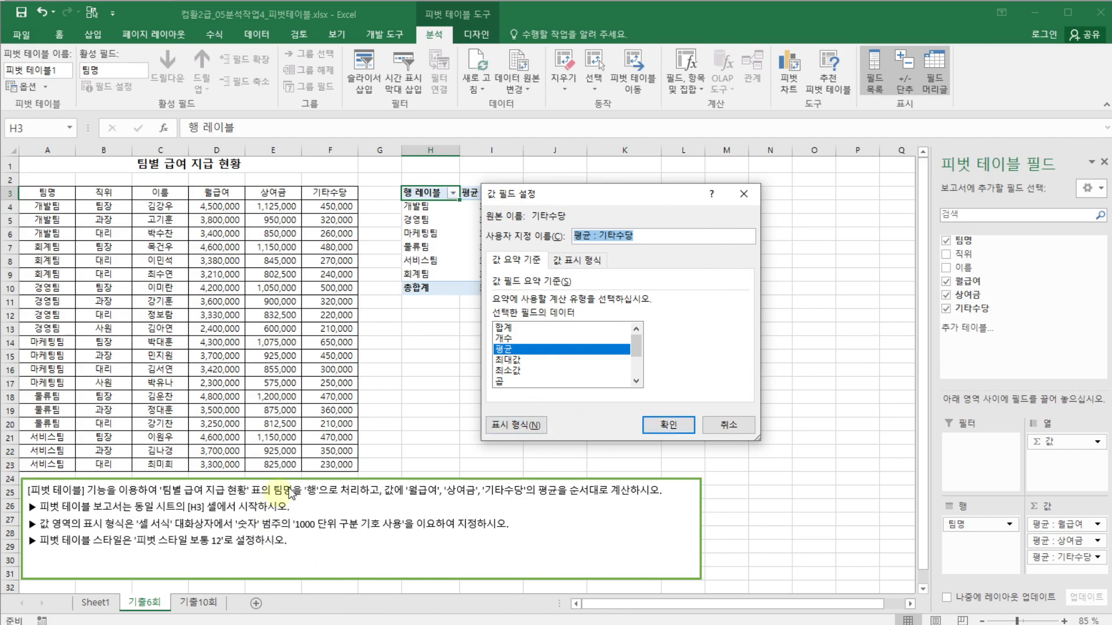
left_click(744, 426)
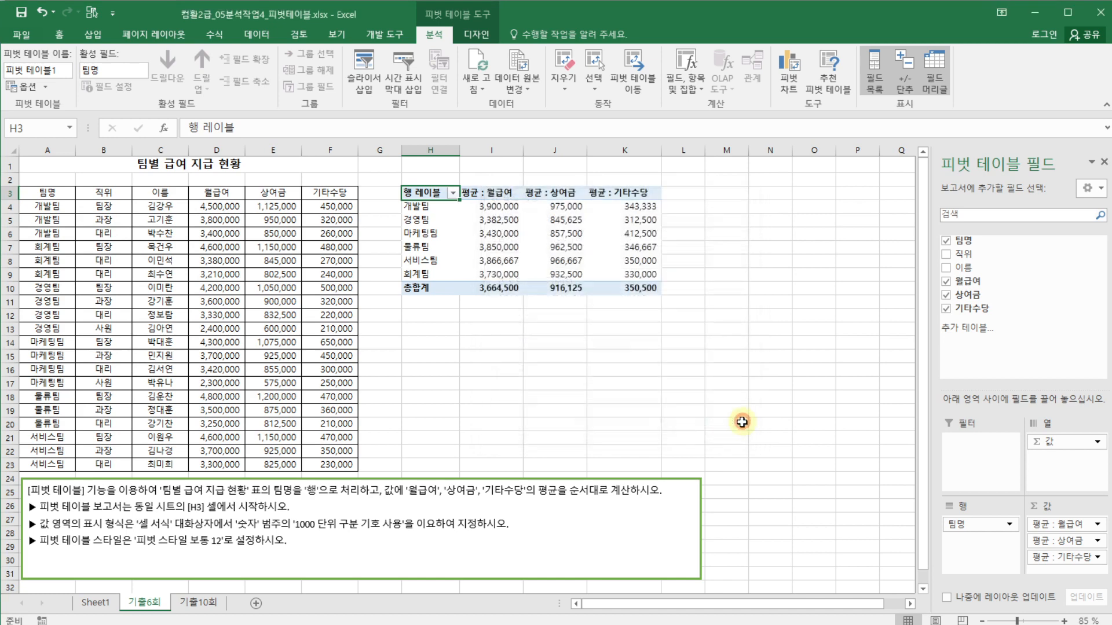
left_click(180, 524)
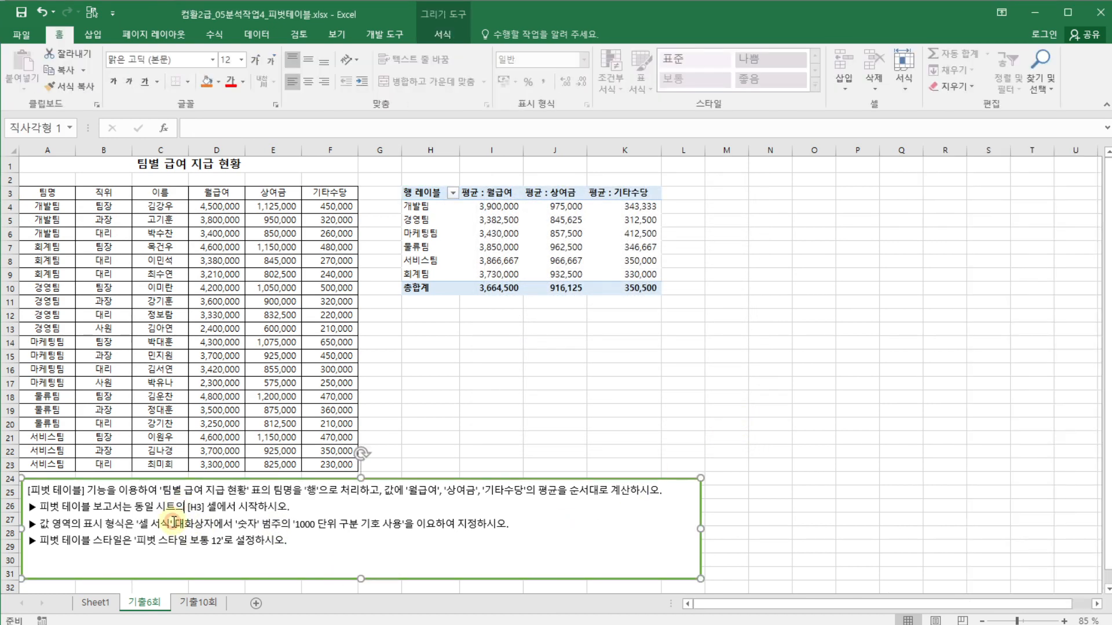
left_click(171, 524)
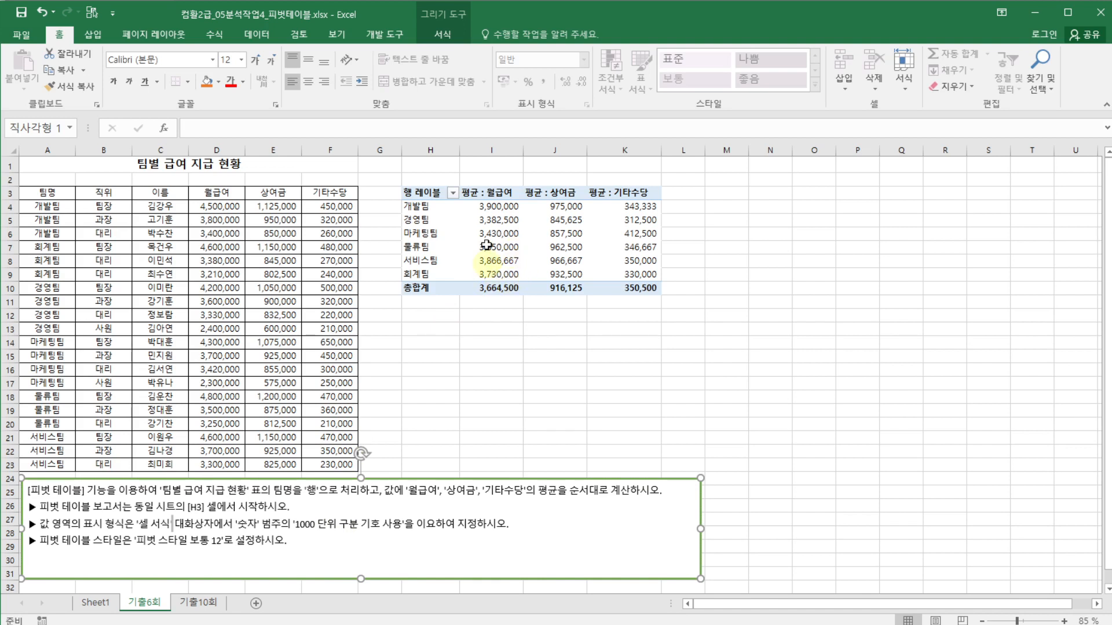
left_click(509, 235)
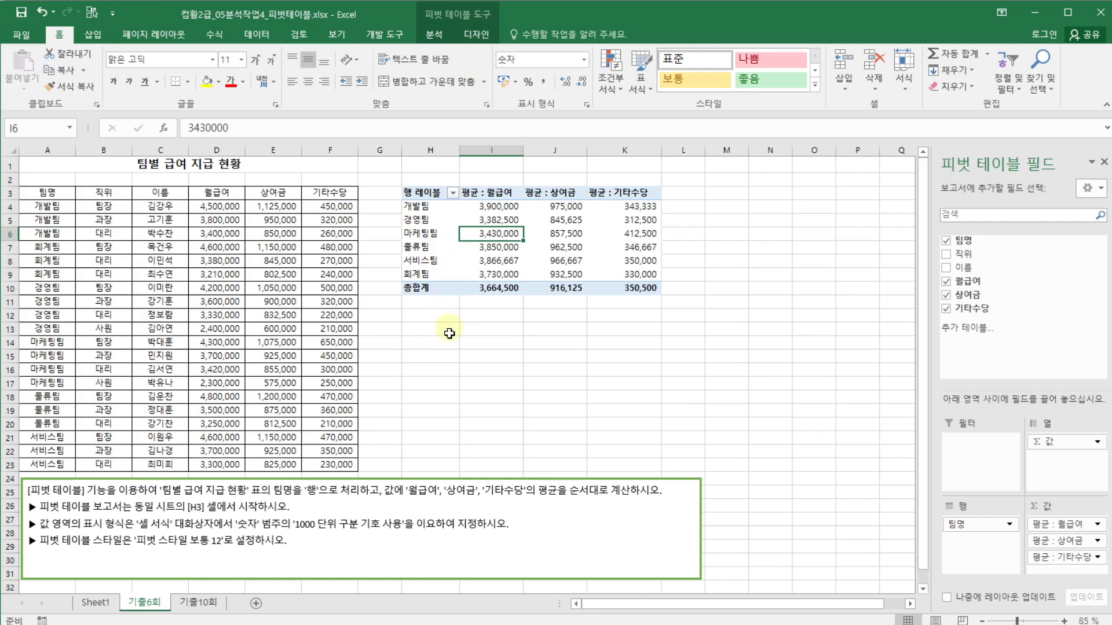
left_click(416, 358)
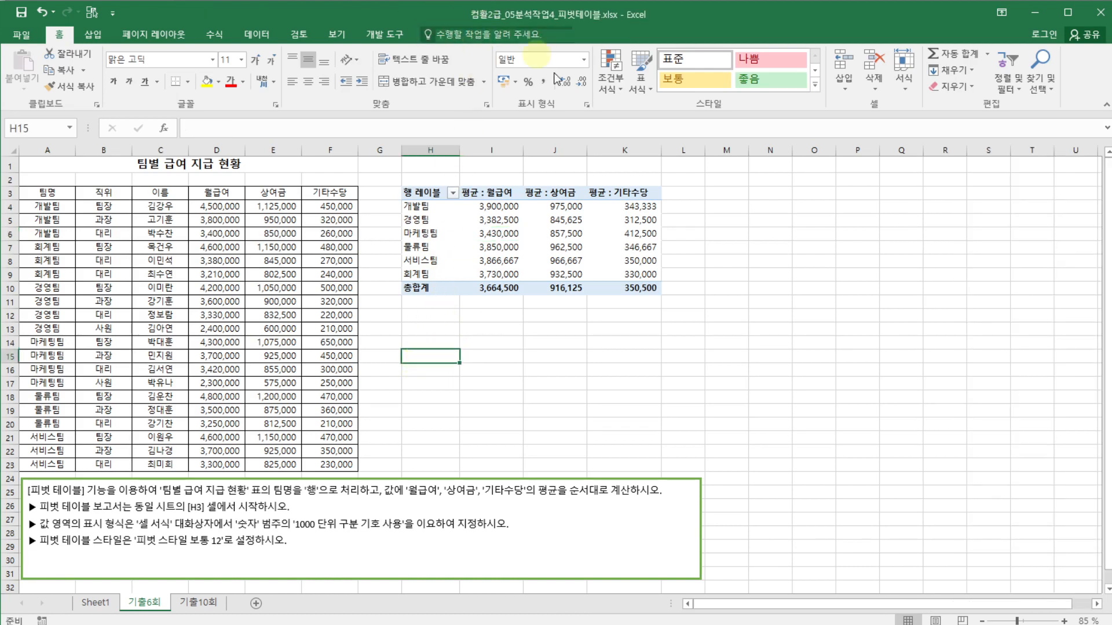
Step: Apply the pivot table style 피벗 스타일 보통 12 to the 팀명 averages report
left_click(442, 234)
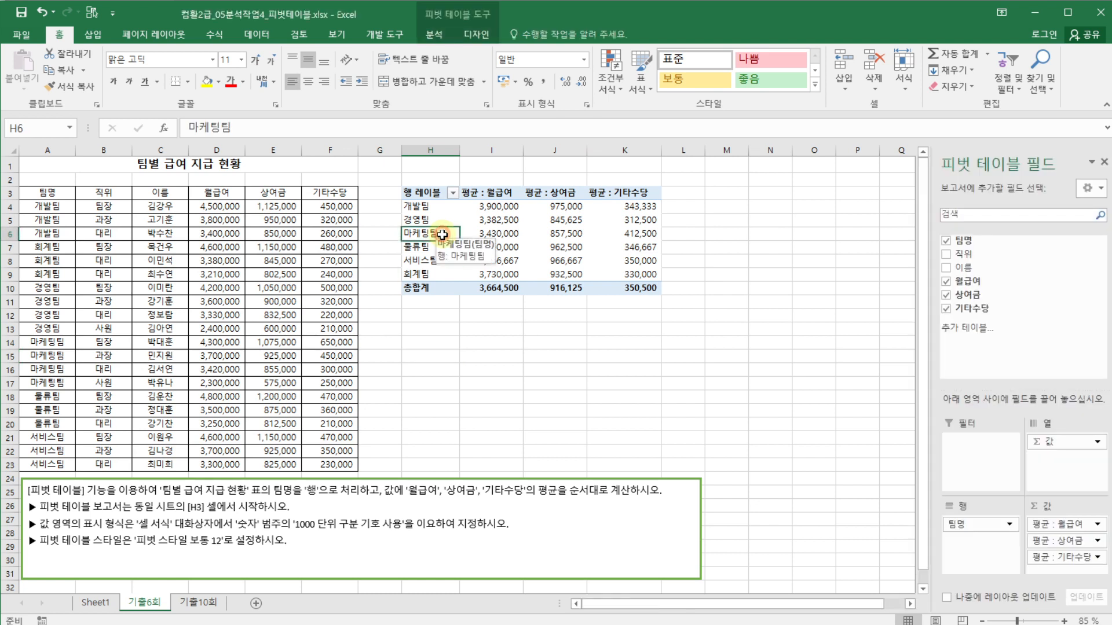
left_click(444, 37)
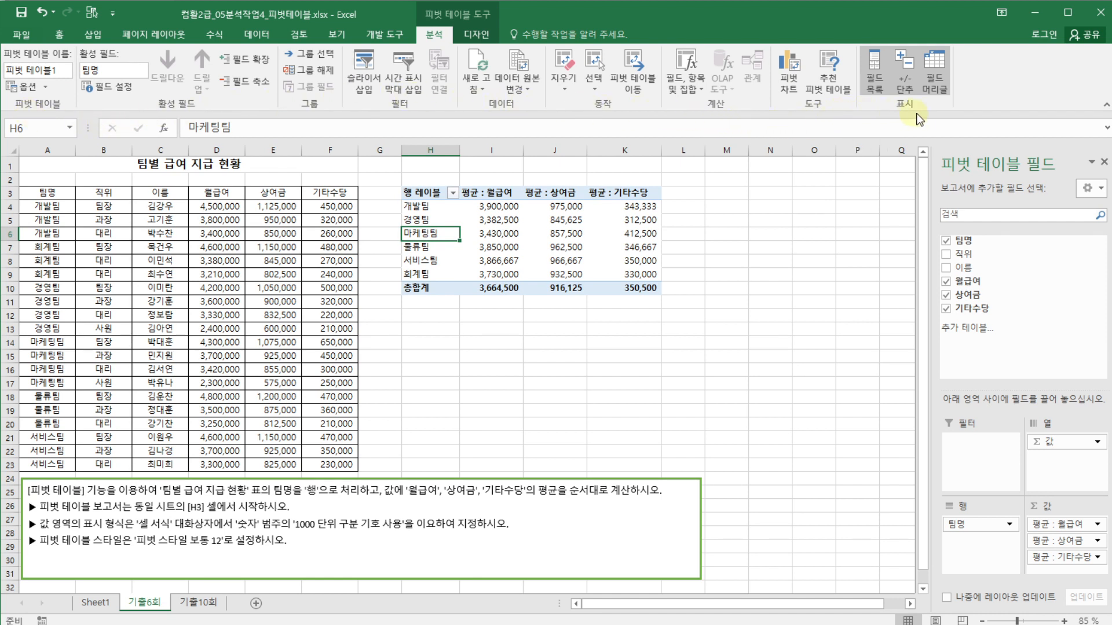
left_click(481, 36)
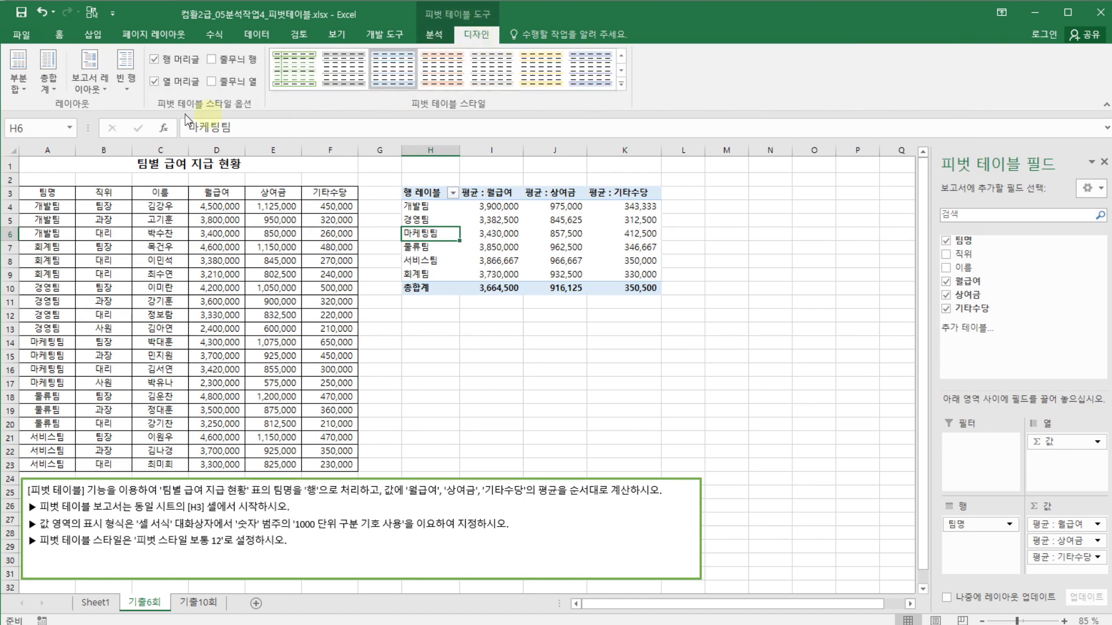
left_click(55, 90)
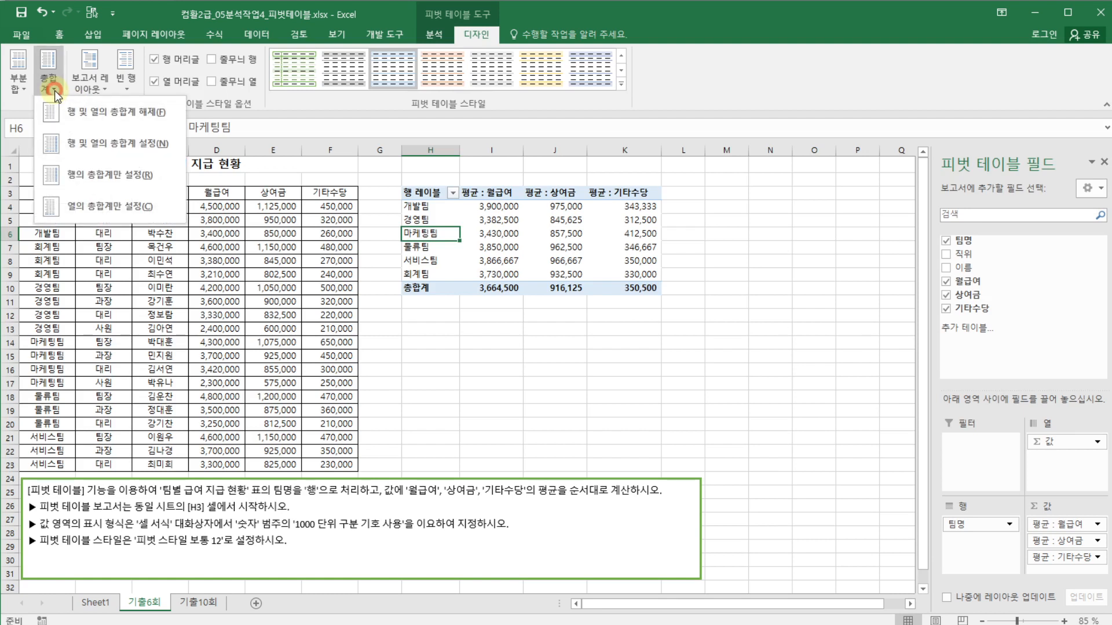
left_click(149, 42)
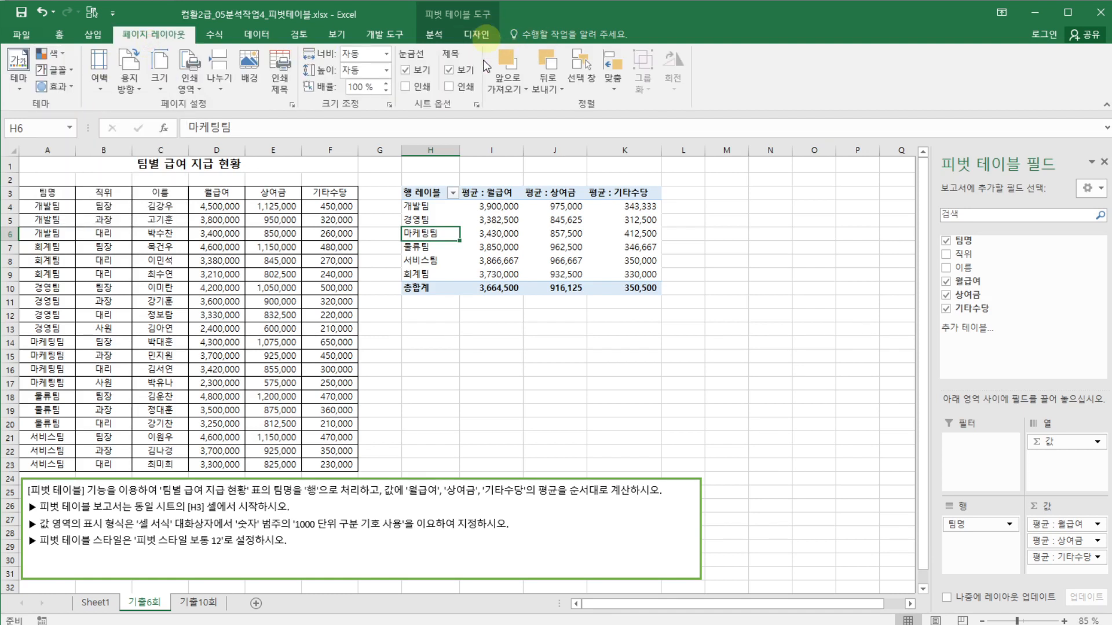
left_click(468, 36)
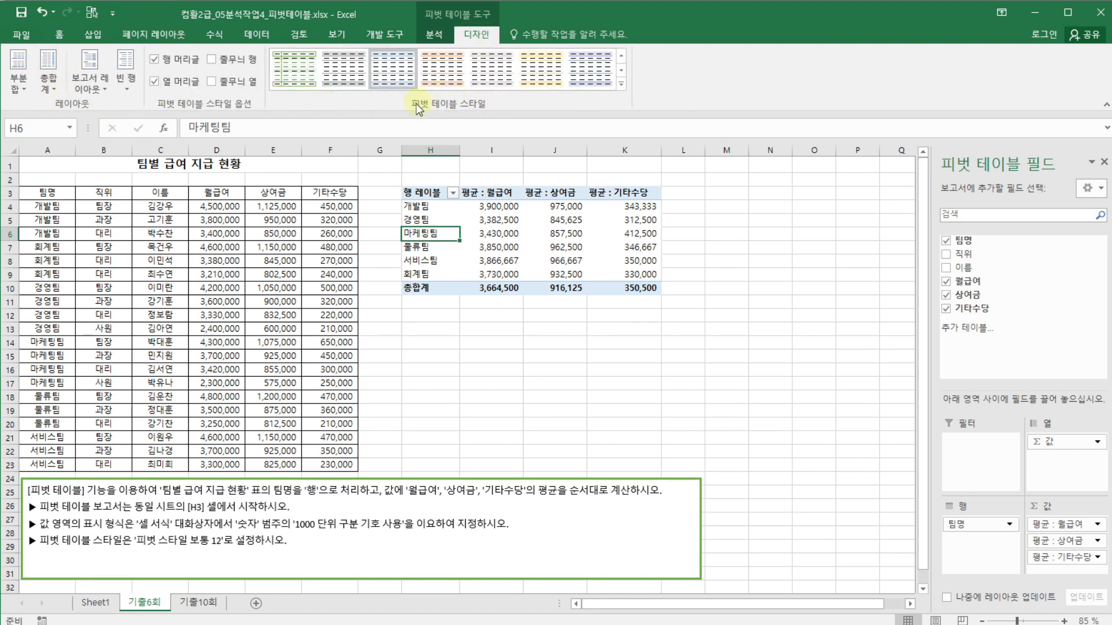
left_click(621, 86)
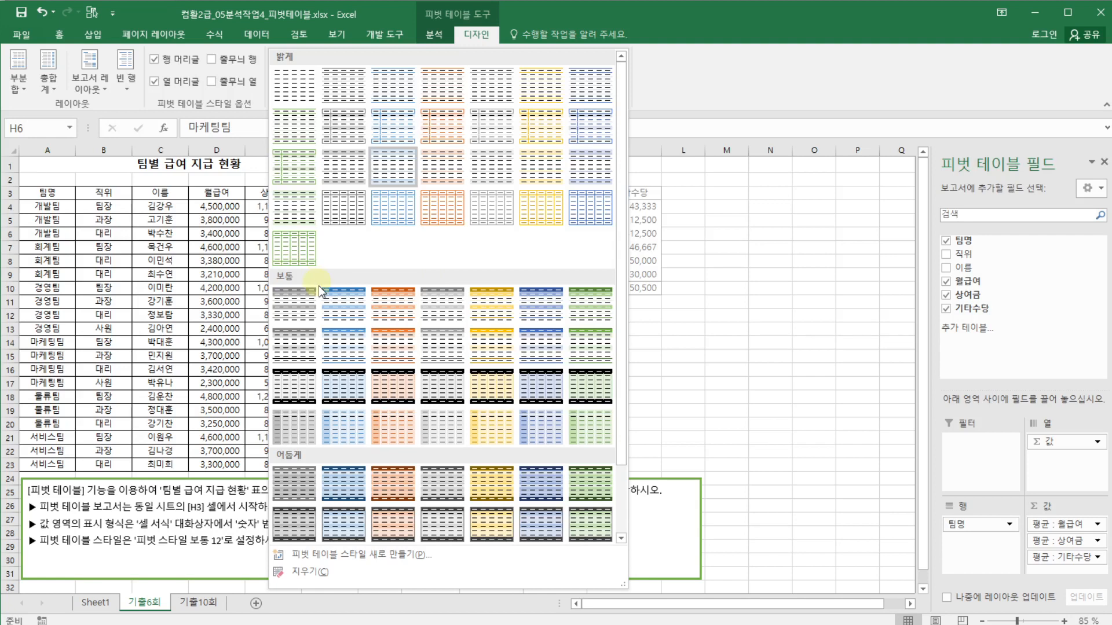
left_click(499, 349)
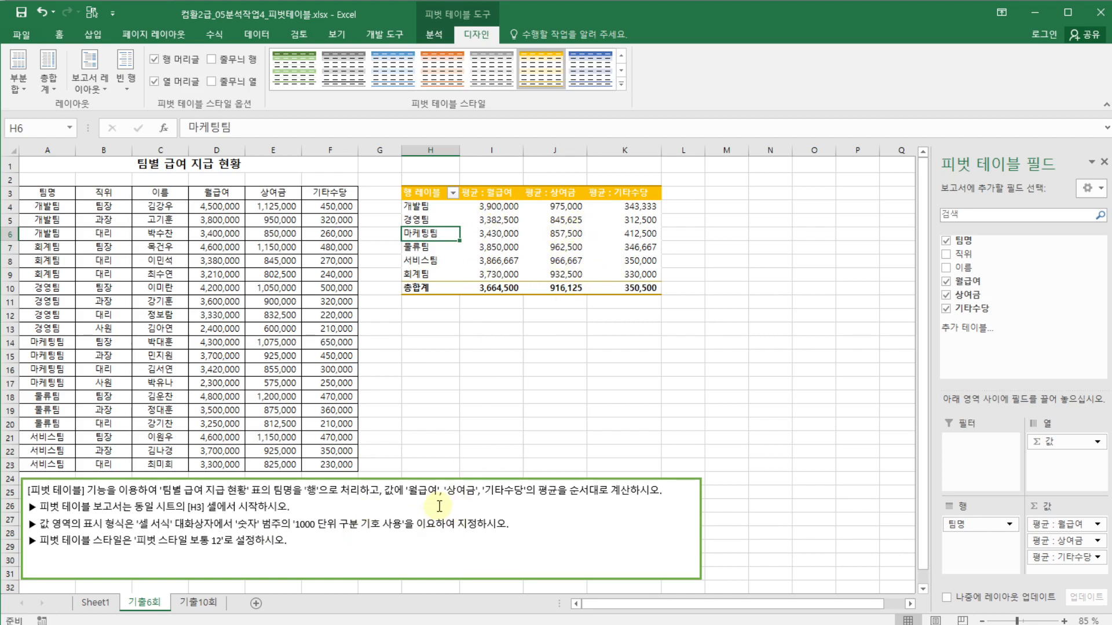
left_click(439, 412)
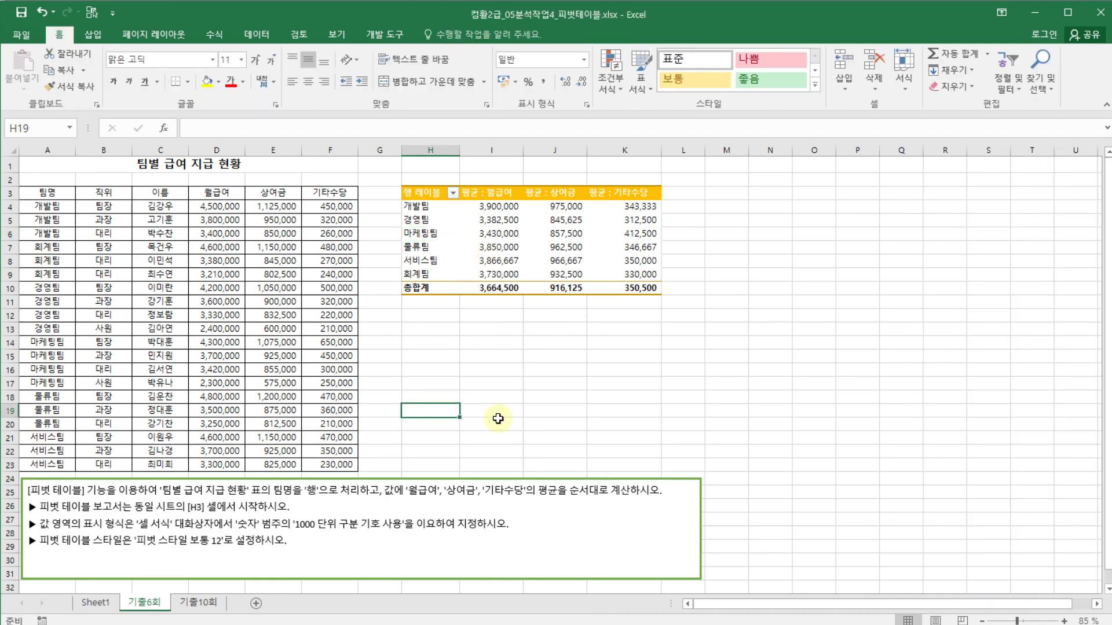
Step: Switch to the 기출10회 sheet and read its pivot table instructions
left_click(207, 608)
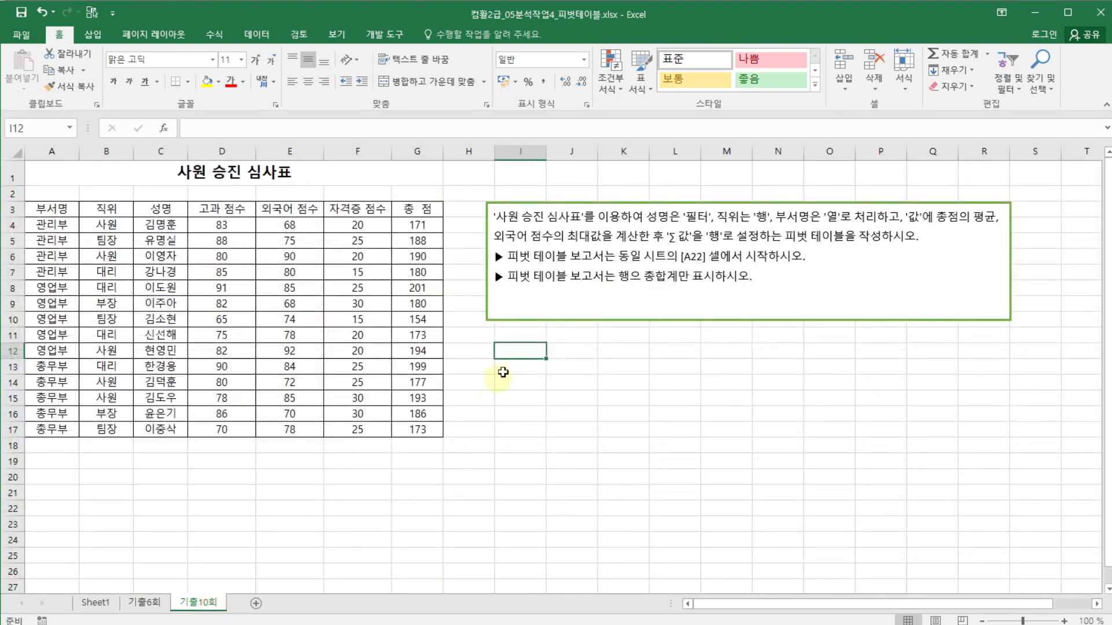
left_click(531, 369)
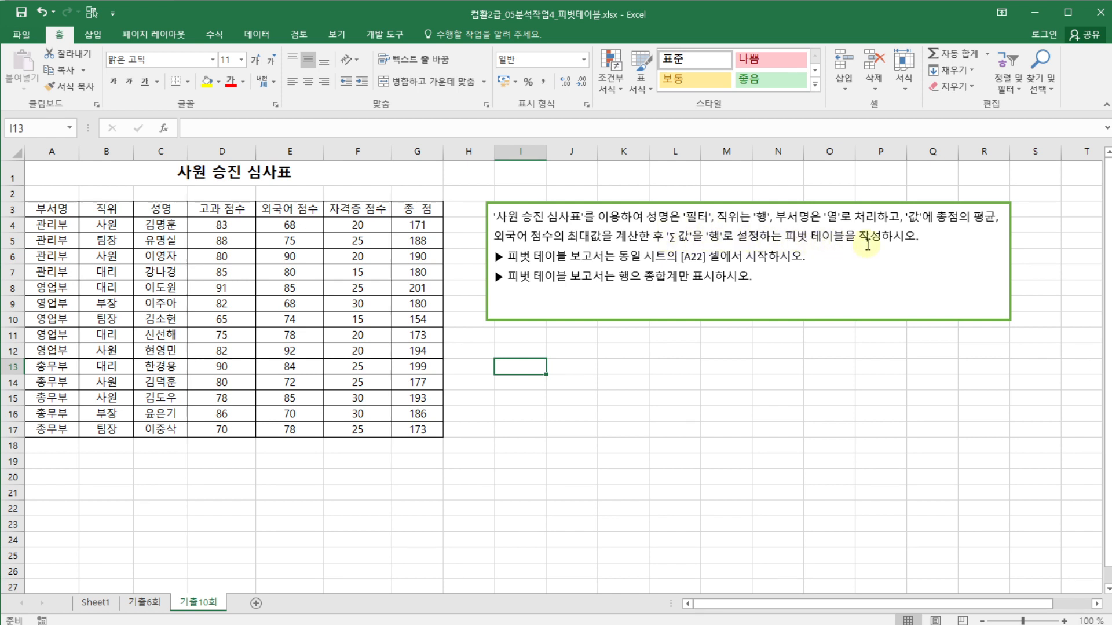
left_click(920, 237)
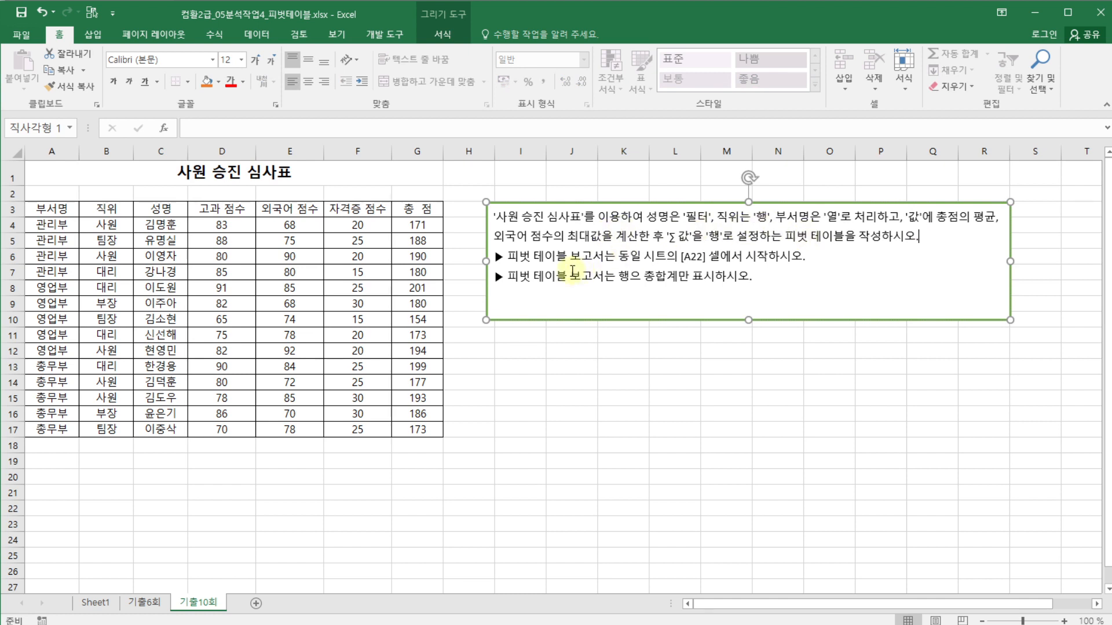
left_click(536, 254)
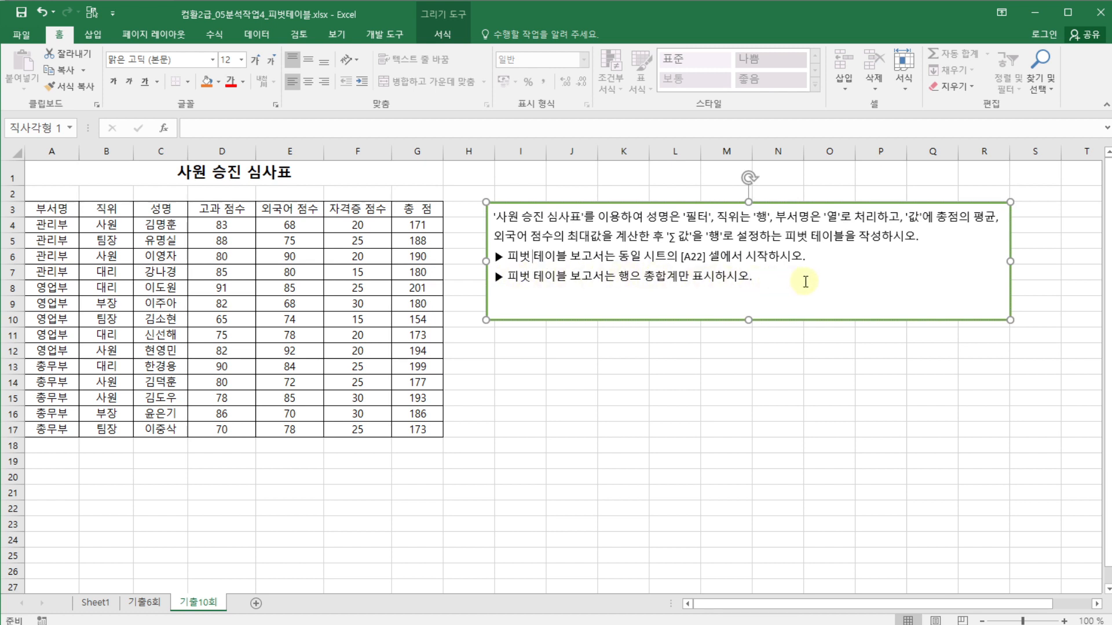
left_click(293, 267)
Step: Create a pivot table from the 사원 승진 심사표 data in A3:G17, placed on the existing worksheet at cell A22
left_click_drag(62, 206, 420, 429)
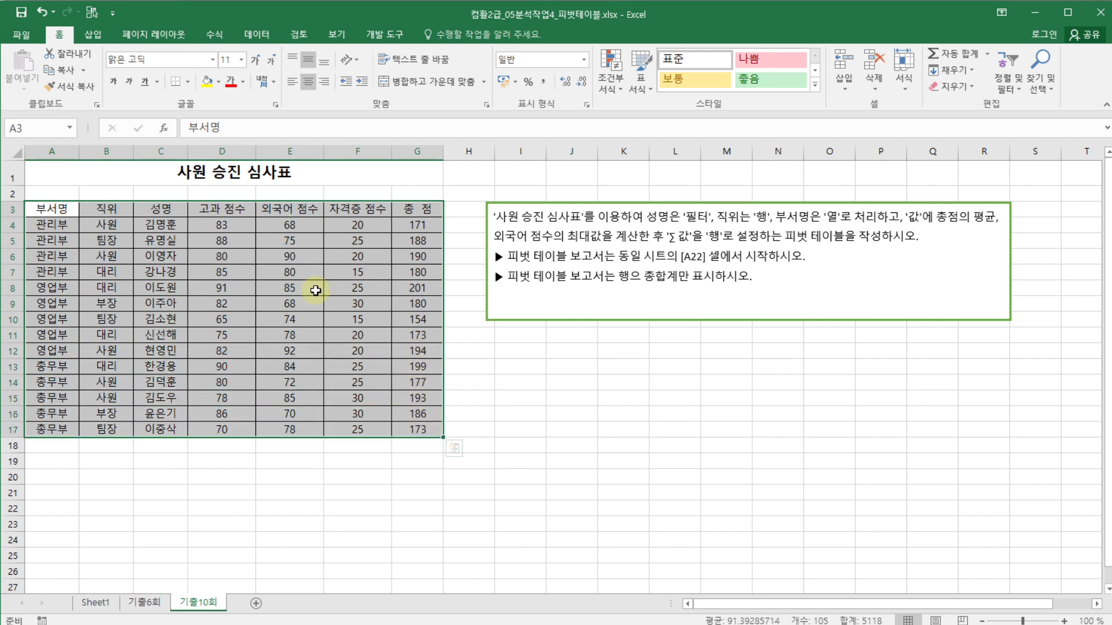
left_click(94, 35)
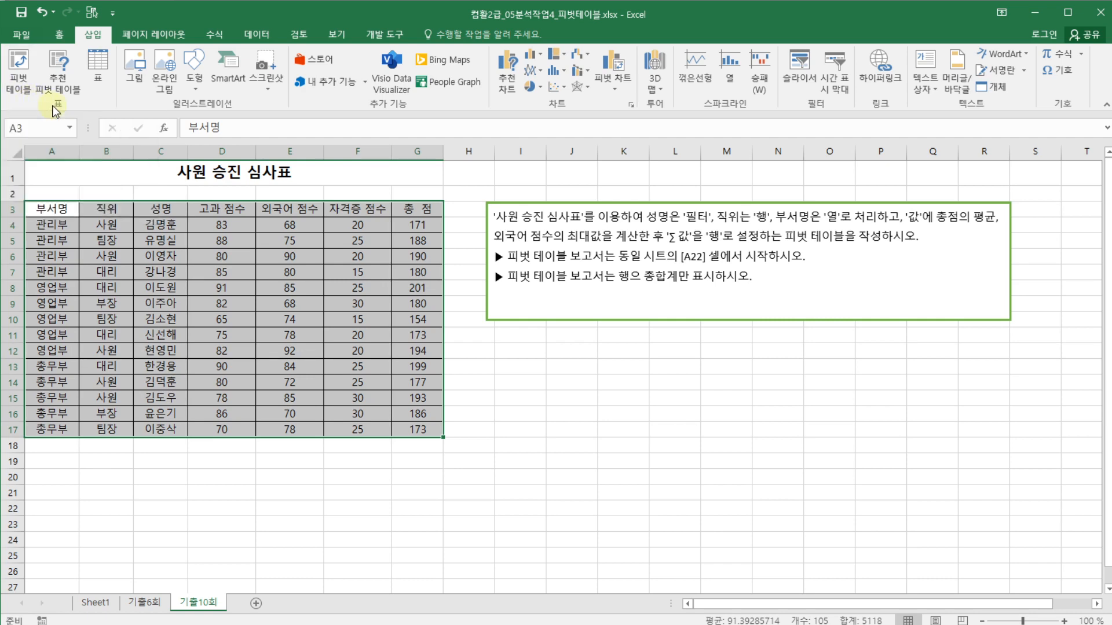
left_click(24, 92)
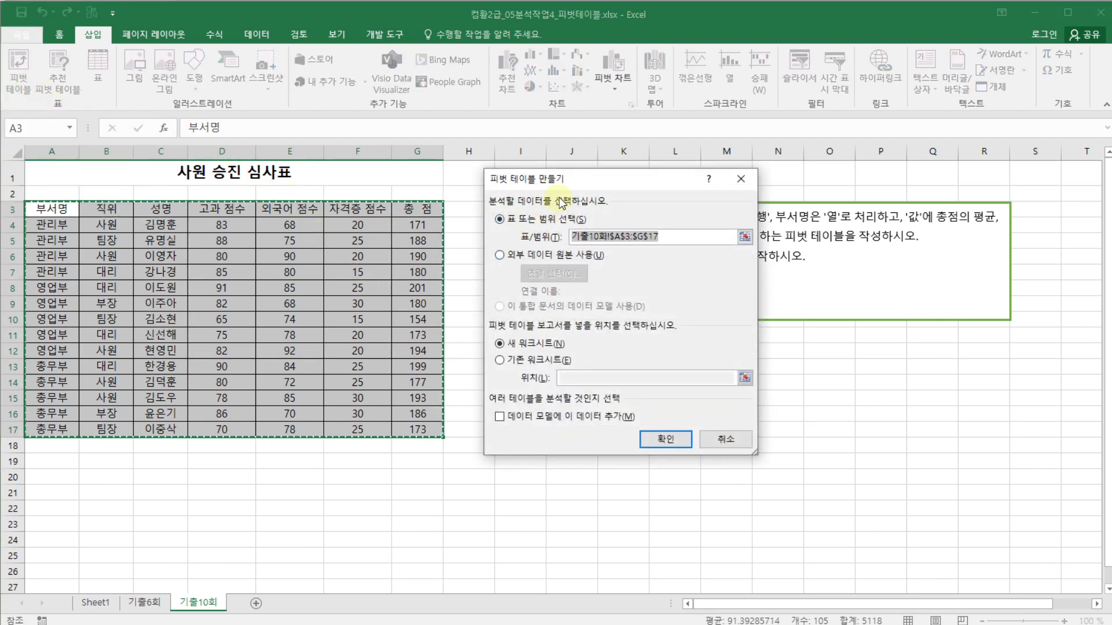
left_click_drag(559, 188, 237, 162)
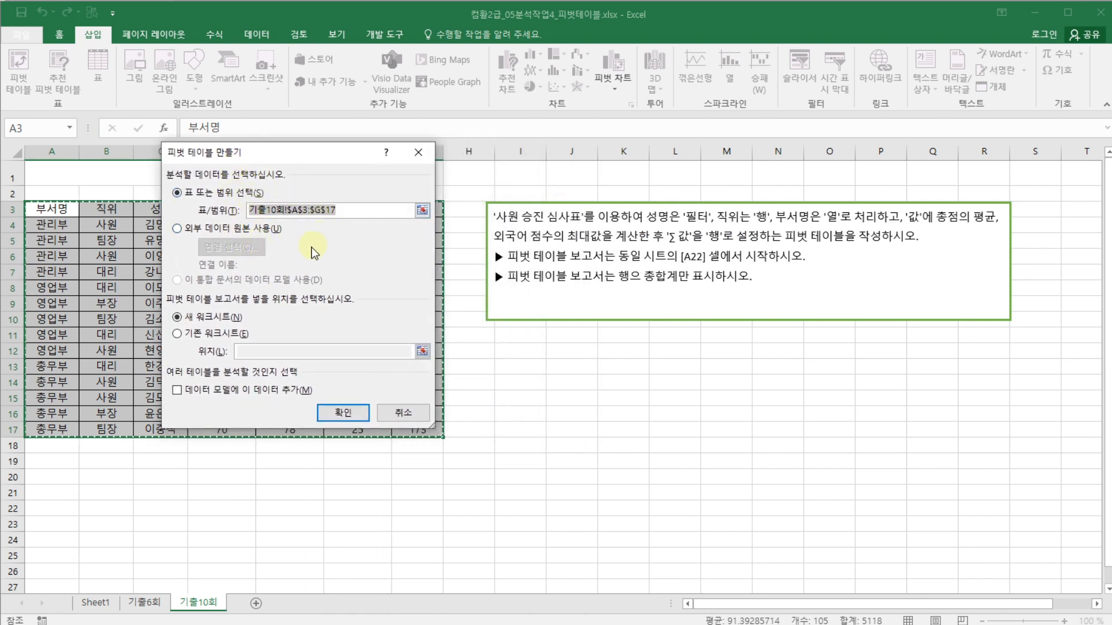
left_click(205, 339)
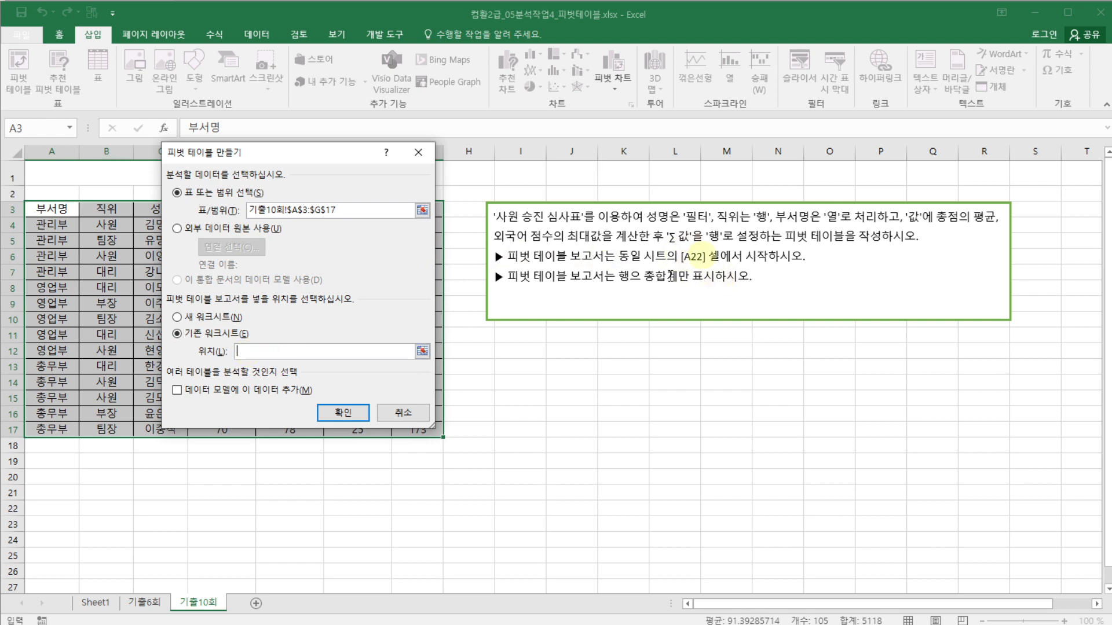
left_click(69, 506)
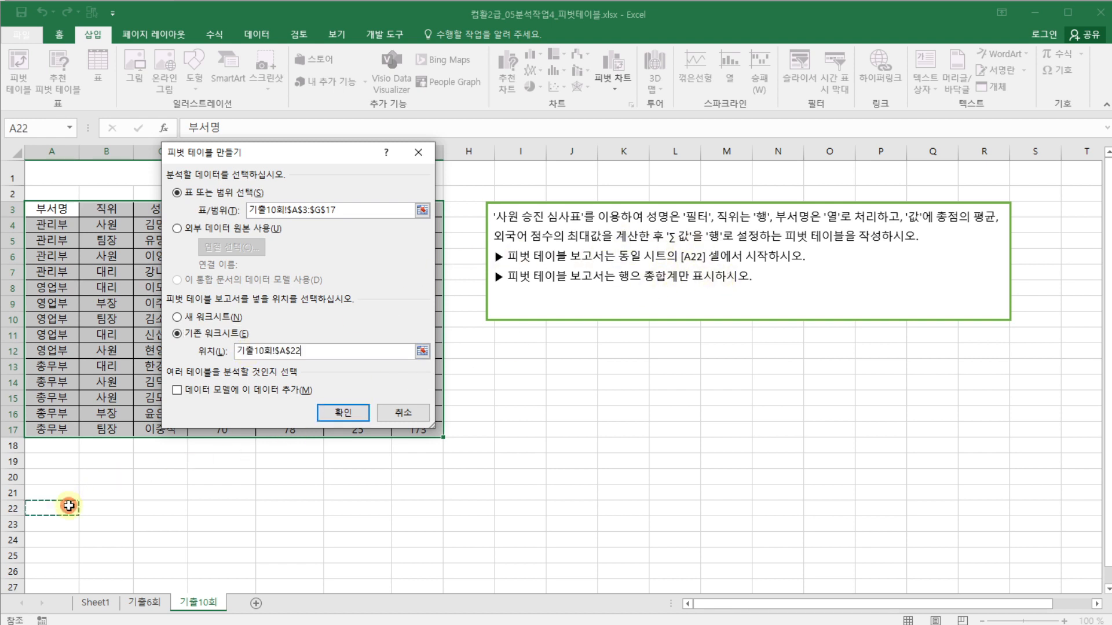
left_click(339, 413)
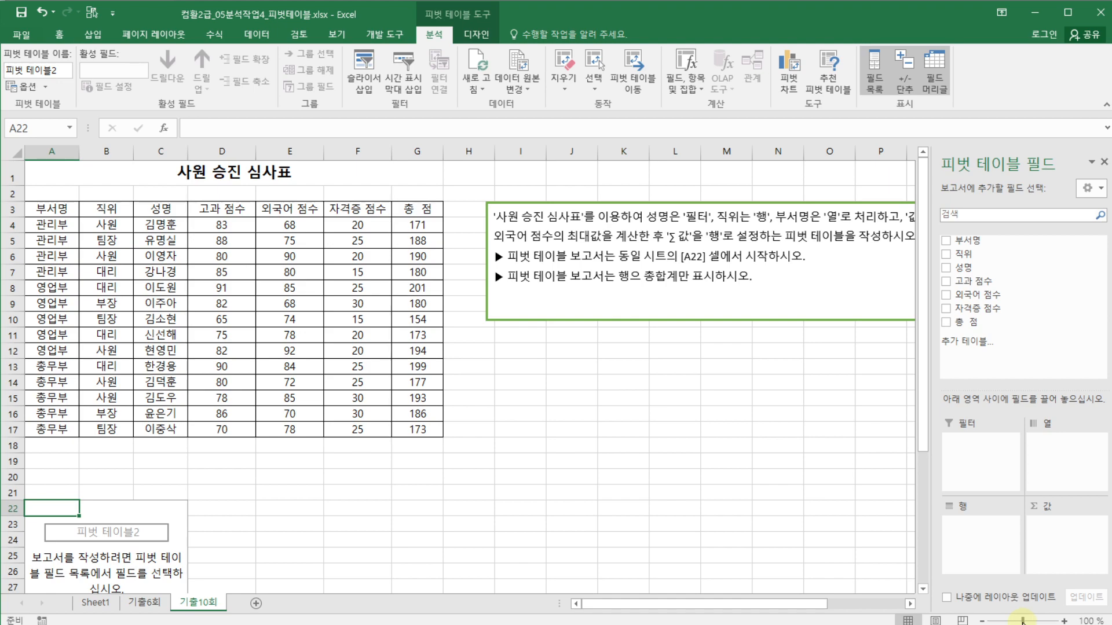
Step: Lay out the pivot table with 성명 as filter, 직위 as rows, 부서명 as columns, and 총 점 and 외국어 점수 as values
left_click_drag(1022, 621, 1012, 622)
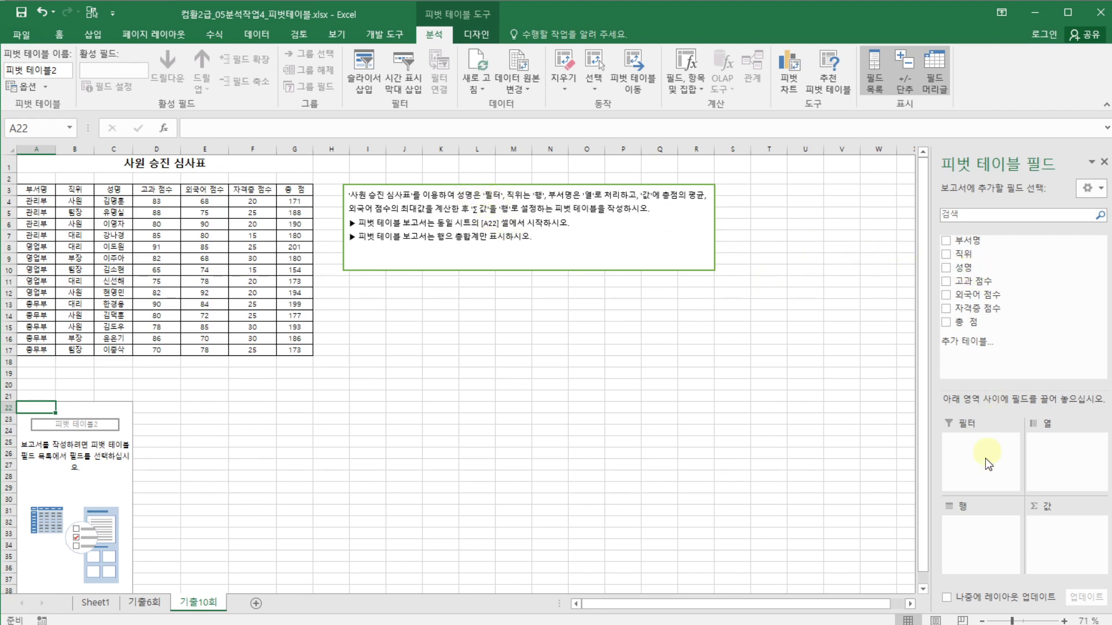
left_click_drag(966, 267, 973, 443)
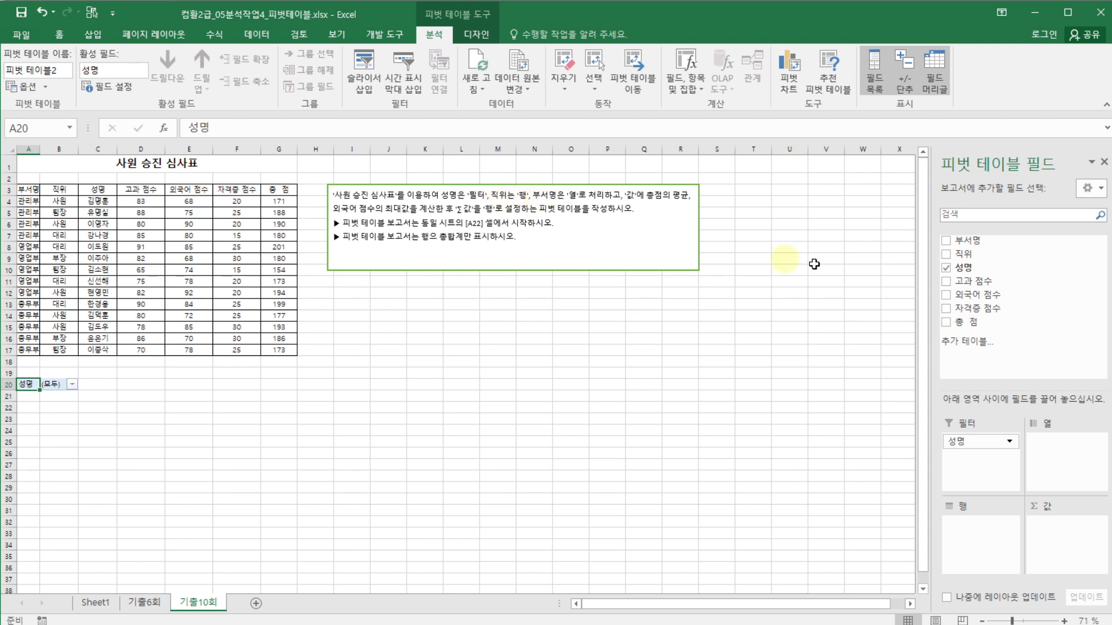
left_click_drag(956, 255, 988, 532)
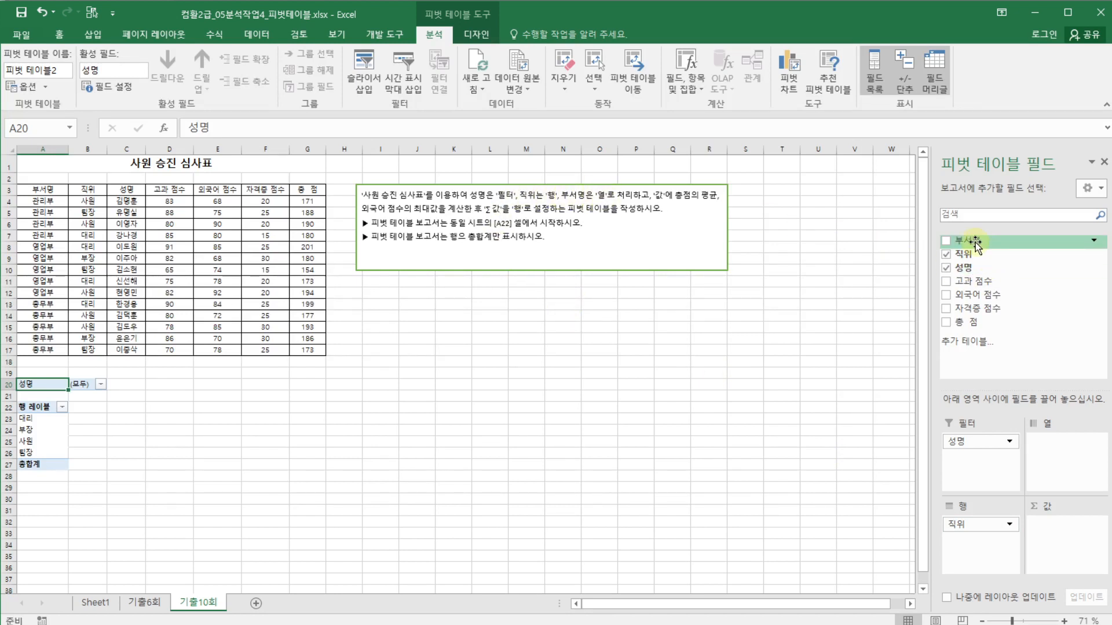
left_click_drag(978, 246, 1068, 450)
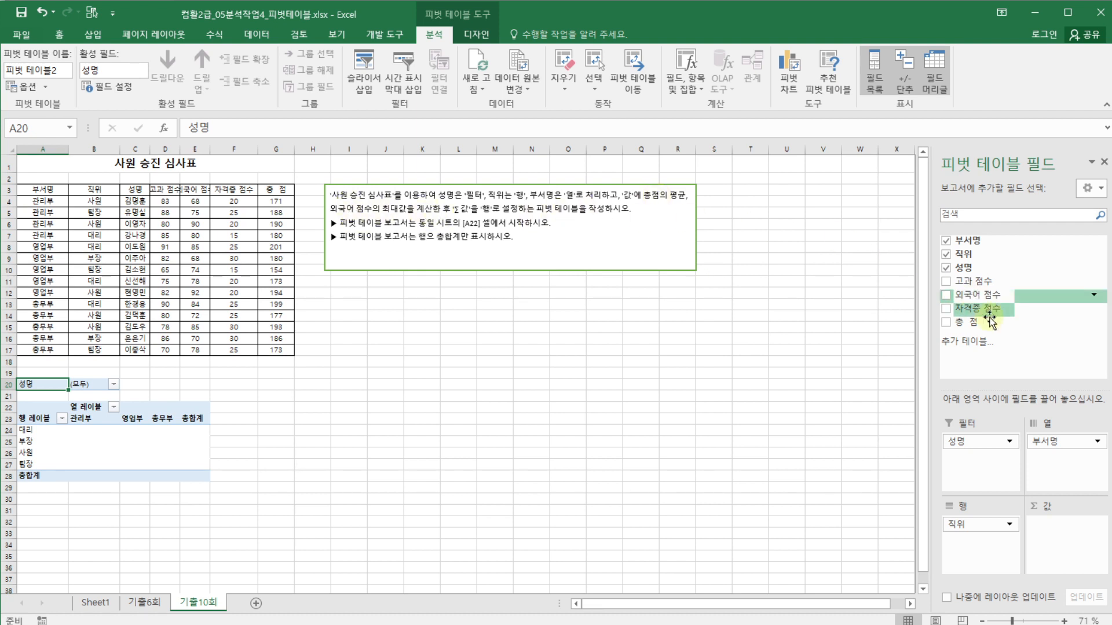
left_click_drag(979, 326, 1073, 544)
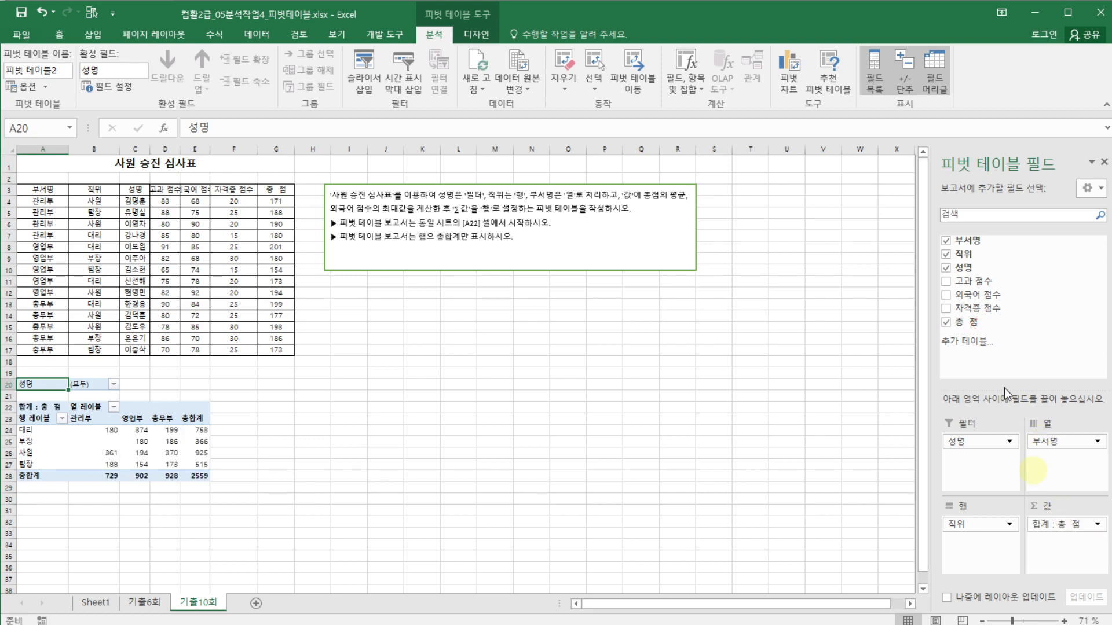
left_click_drag(978, 298, 1042, 547)
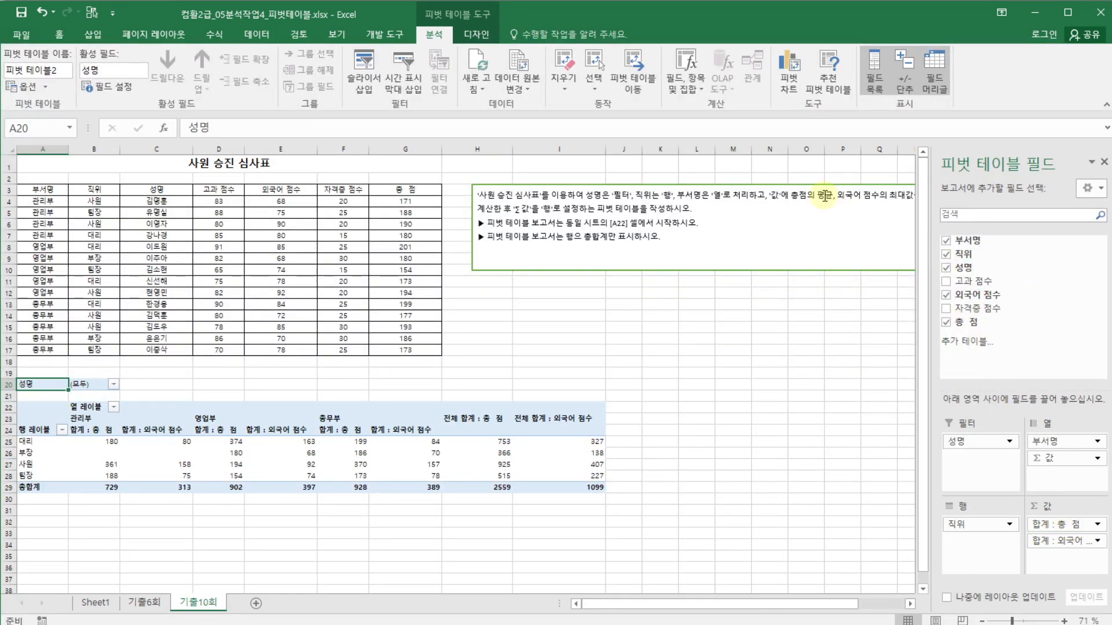
Step: Summarize the 총 점 value field by average (평균)
left_click(1098, 527)
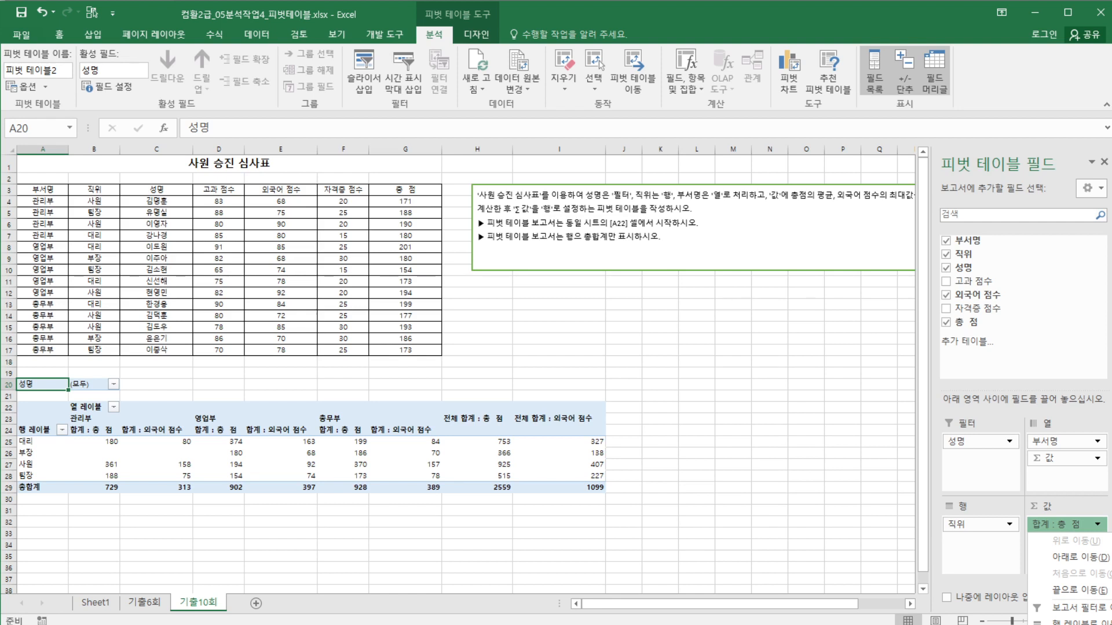
left_click(1013, 412)
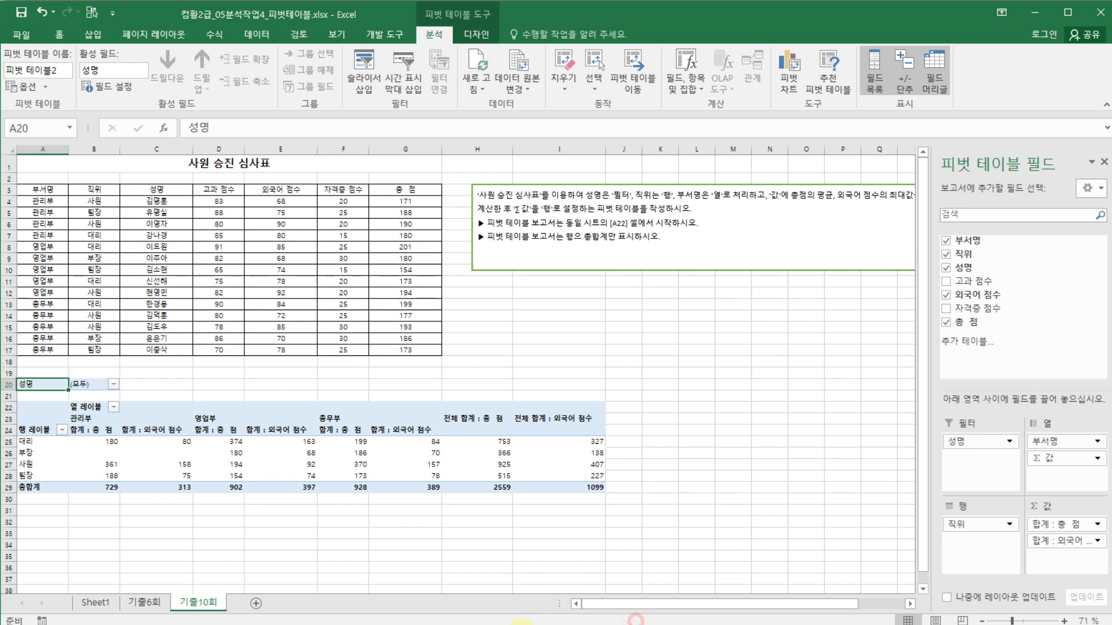
left_click_drag(519, 624, 577, 480)
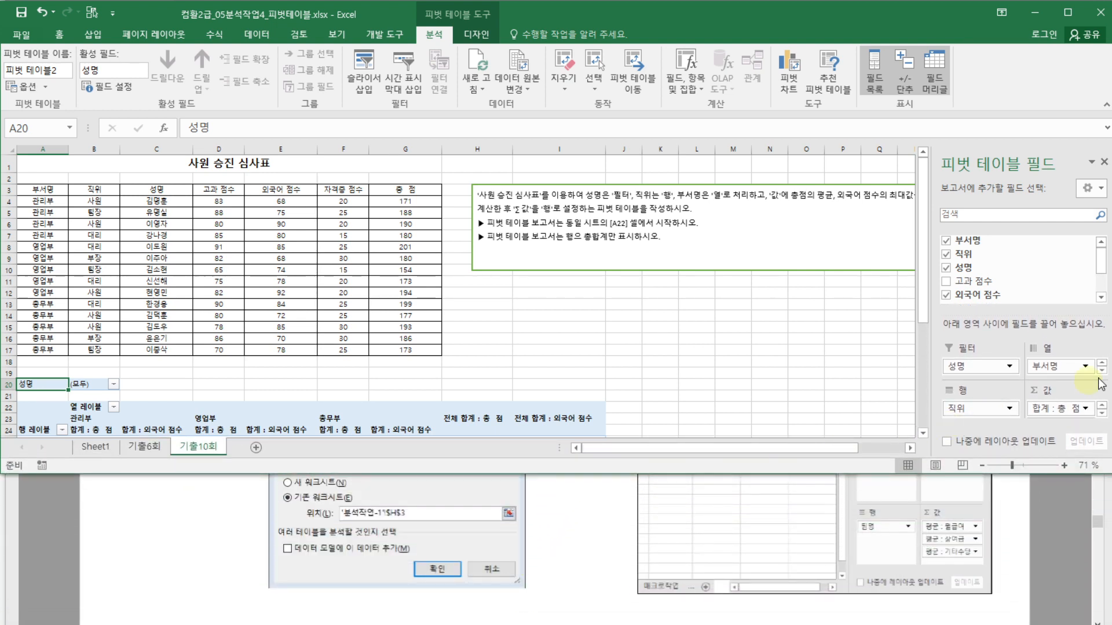
left_click(1085, 408)
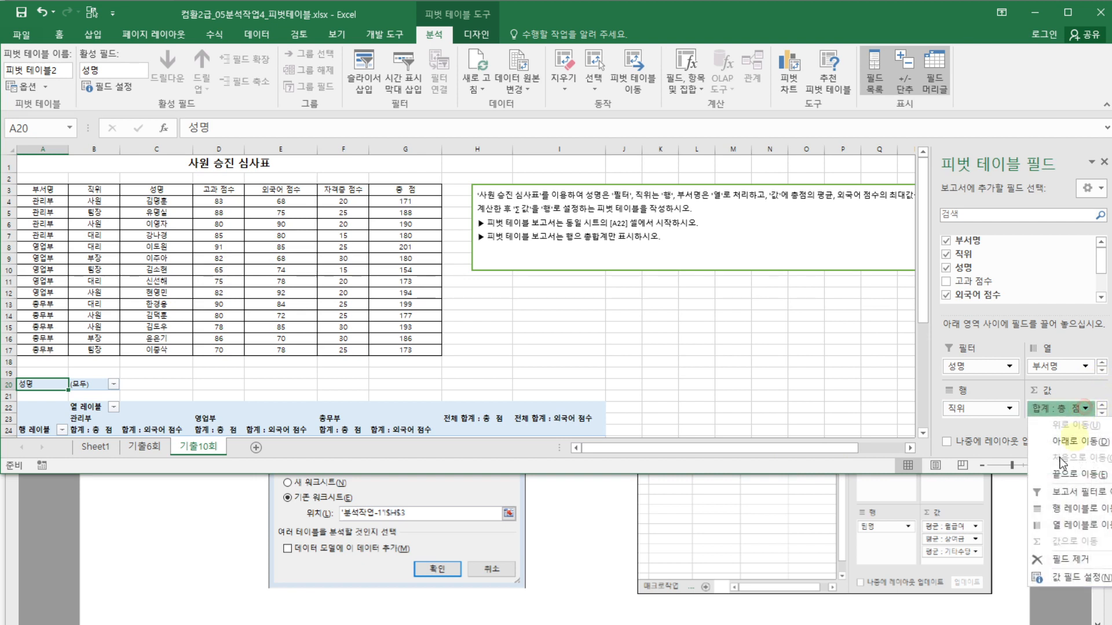
left_click(1061, 579)
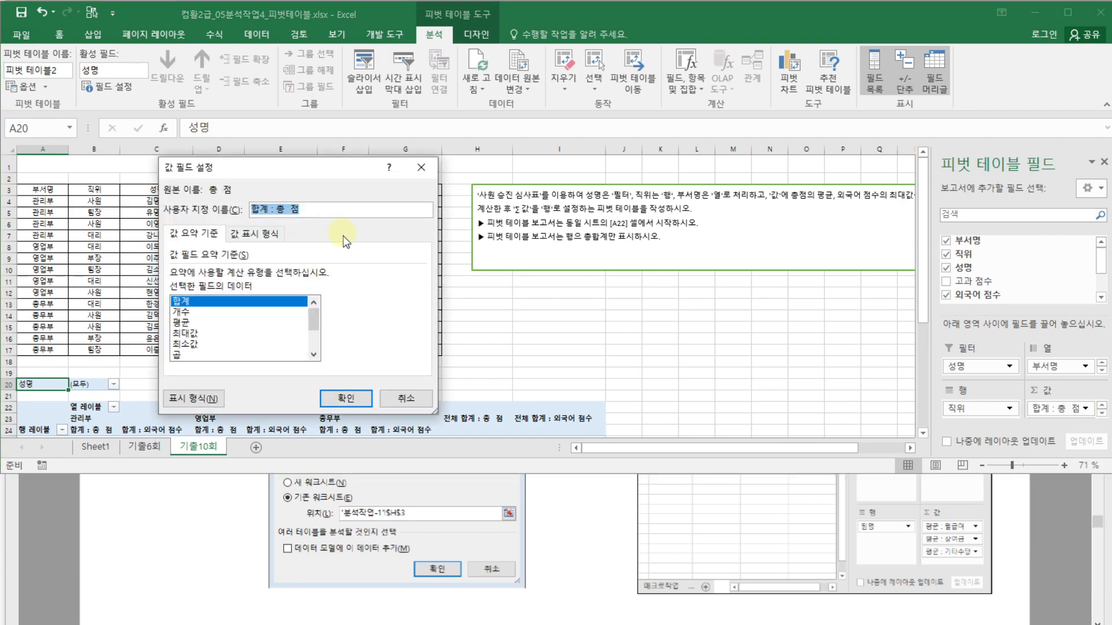
left_click(190, 323)
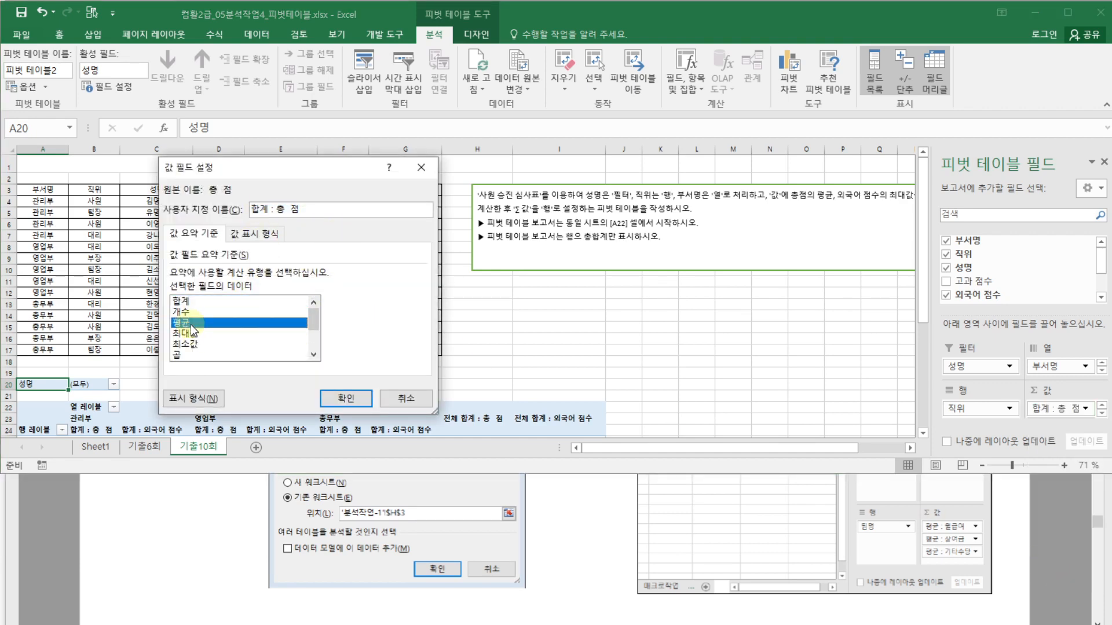
left_click(346, 399)
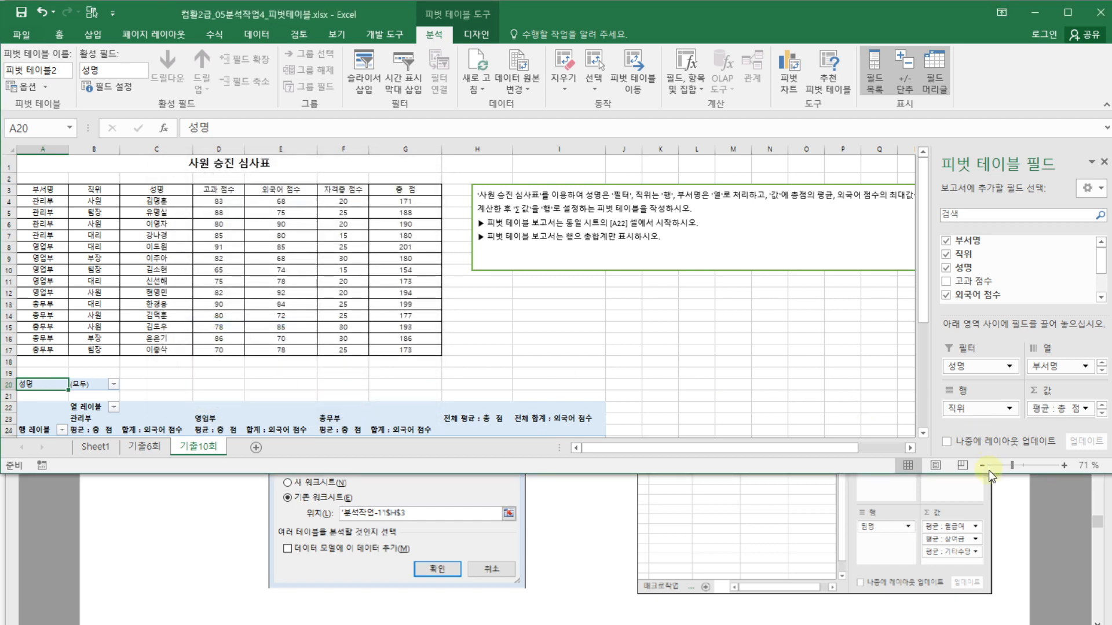
Step: Summarize the 외국어 점수 value field by maximum (최대값)
left_click_drag(988, 474, 996, 538)
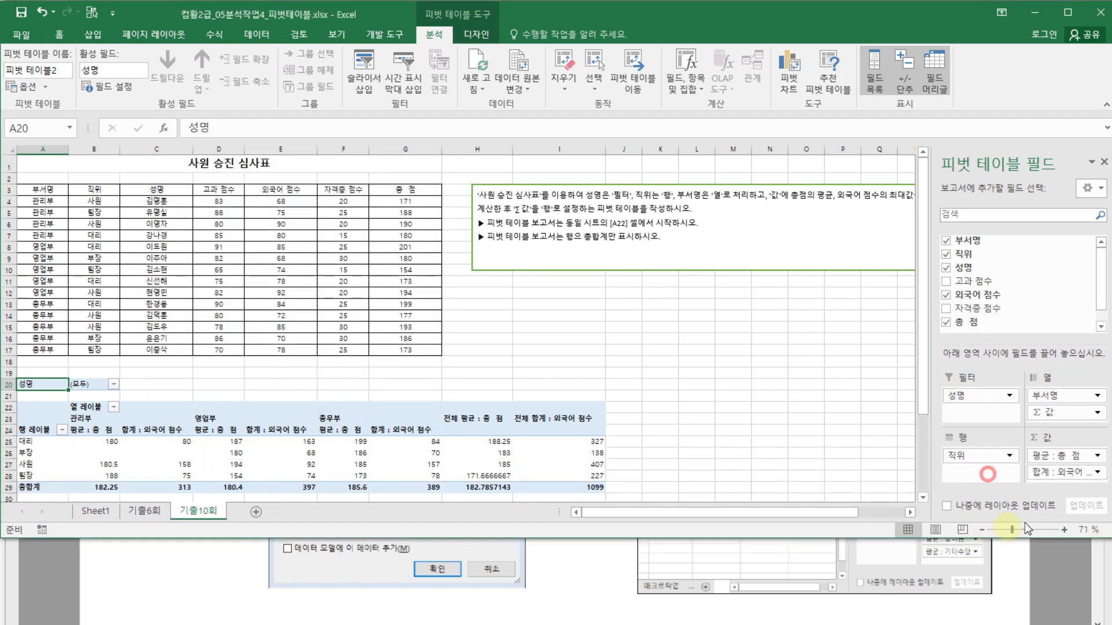
left_click(1098, 473)
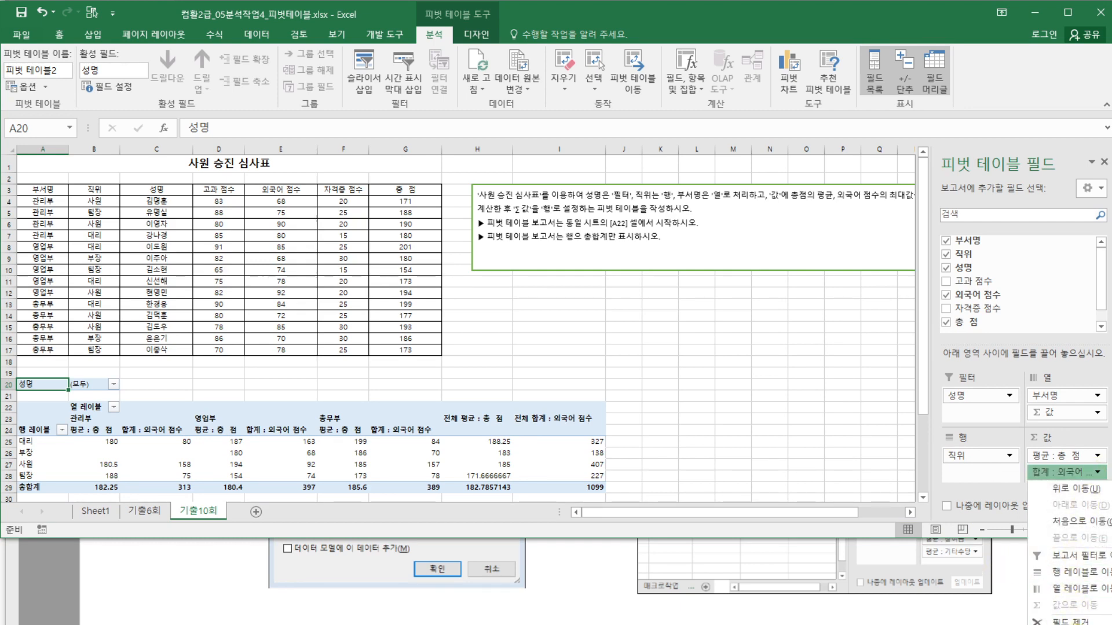
left_click(1075, 624)
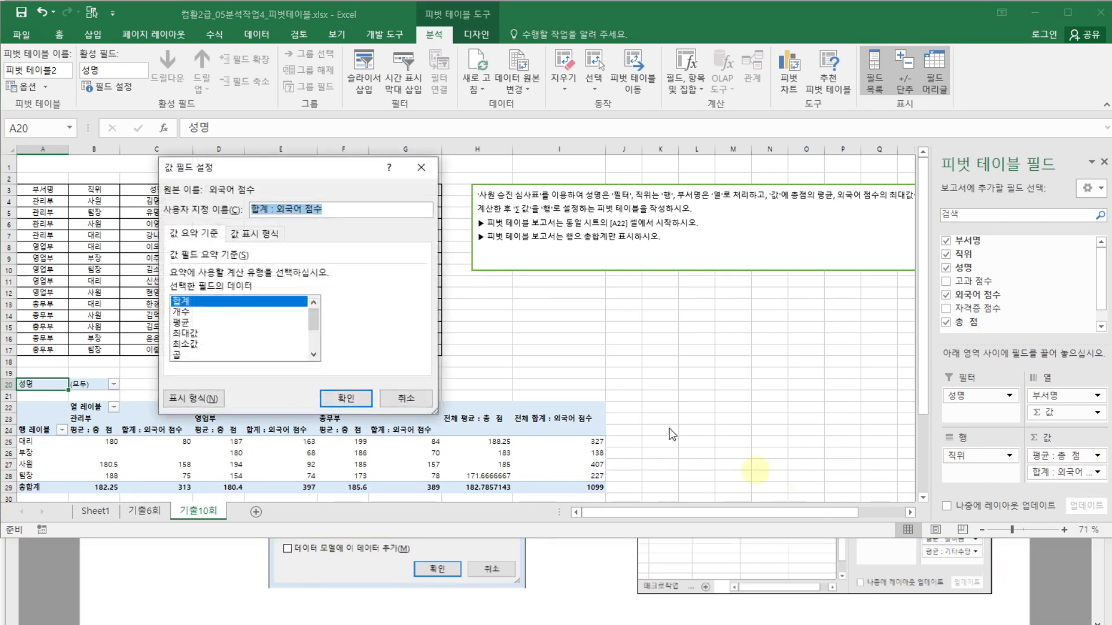
left_click(190, 334)
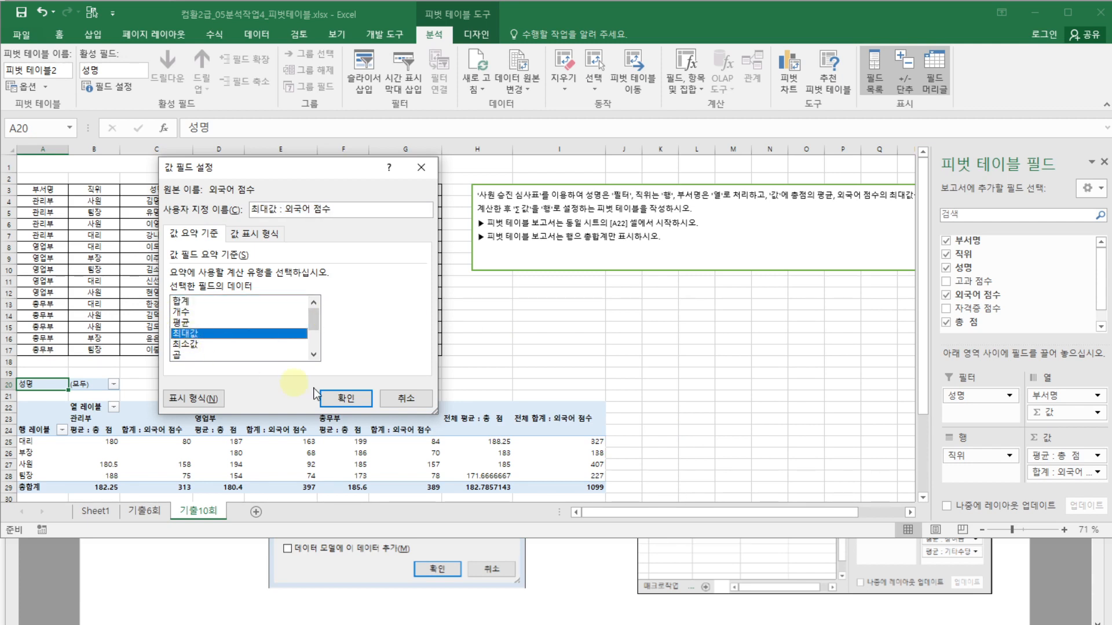
left_click(346, 399)
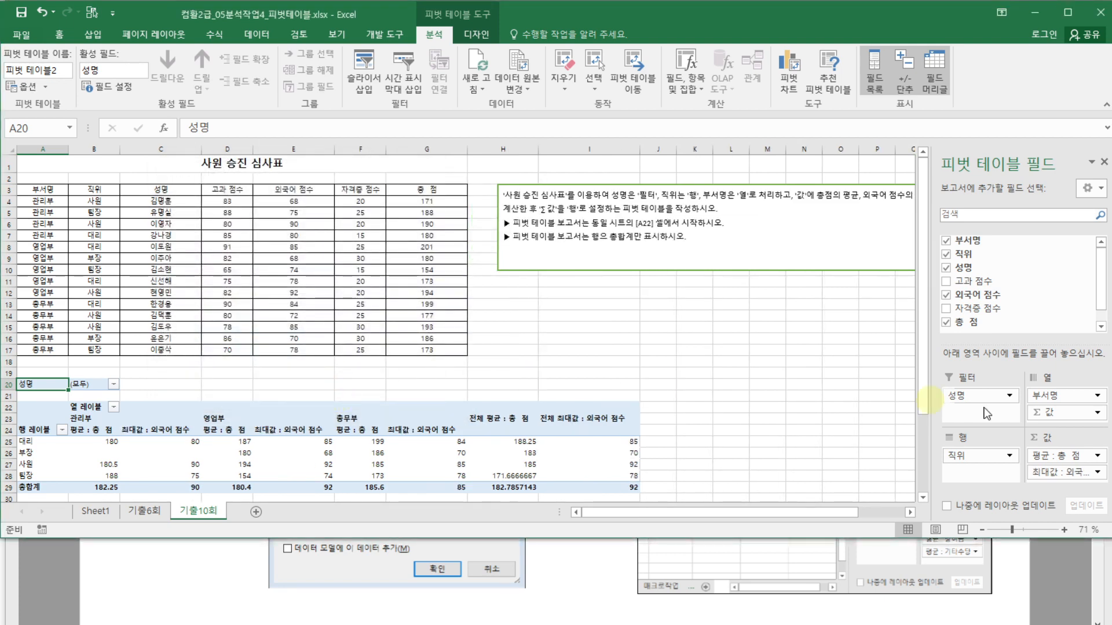
Step: Move the Σ 값 field from the columns area to the rows area and enable grand totals for rows only
double_click(737, 537)
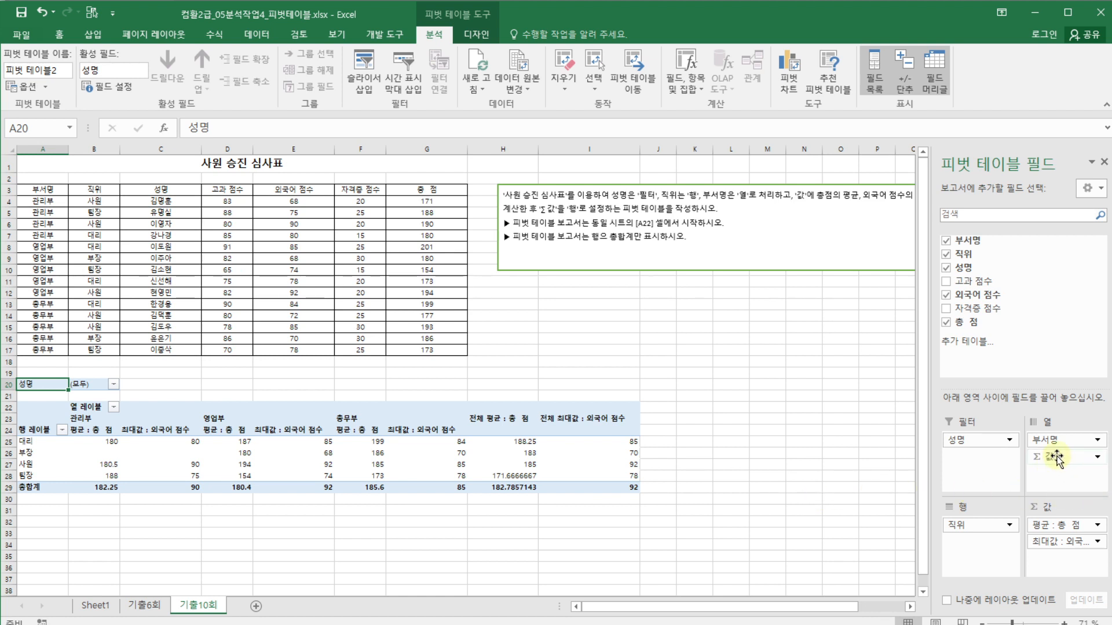
left_click_drag(1055, 459, 1000, 547)
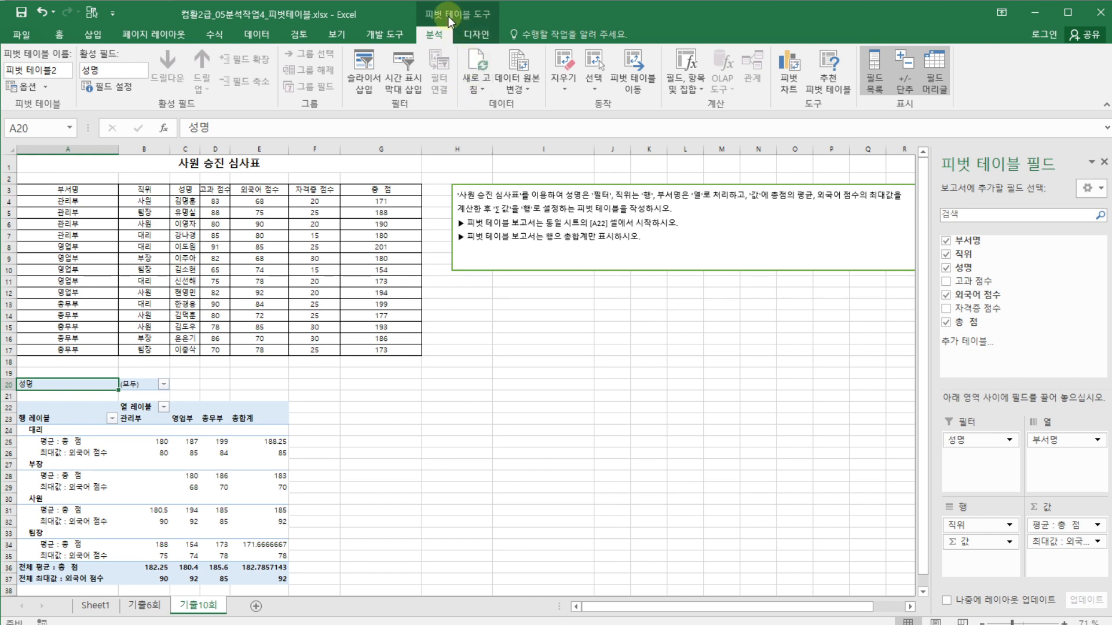
left_click(472, 37)
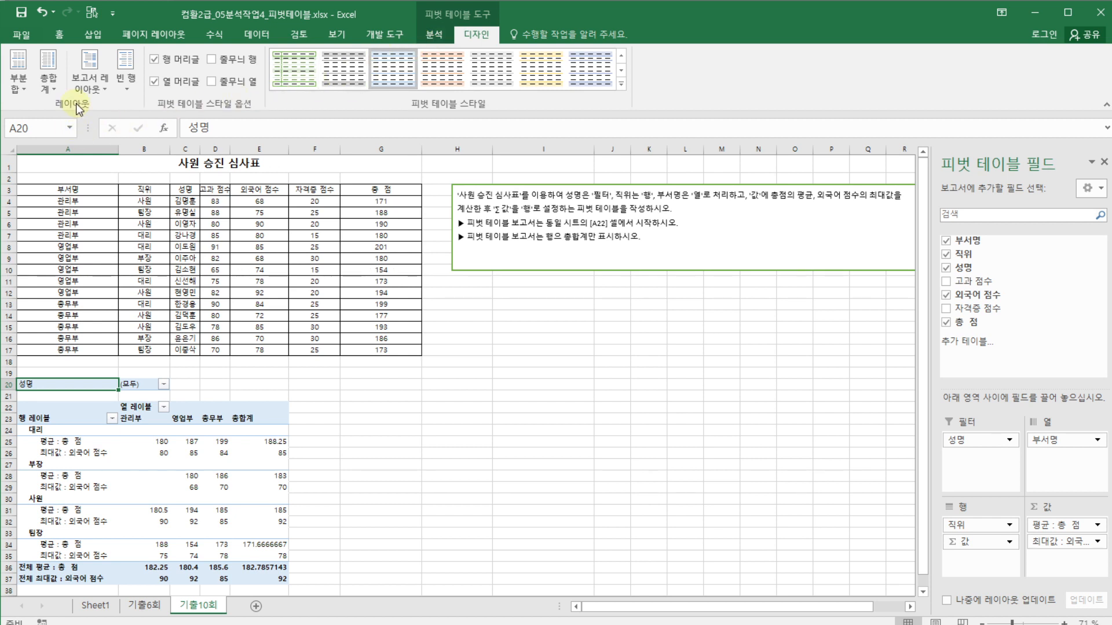
left_click(57, 89)
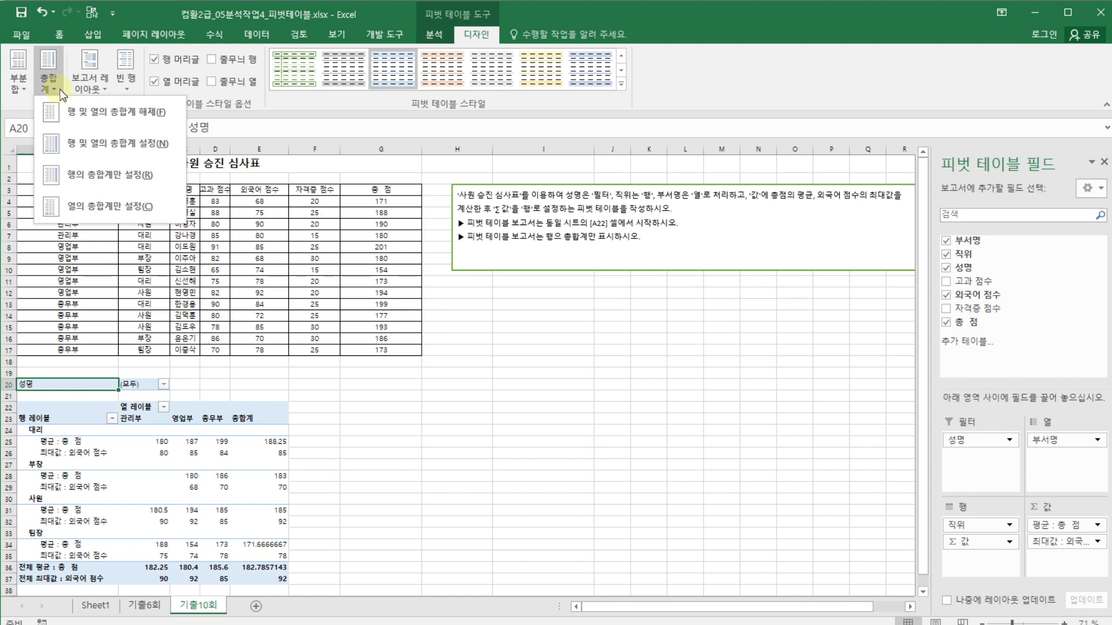
left_click(124, 175)
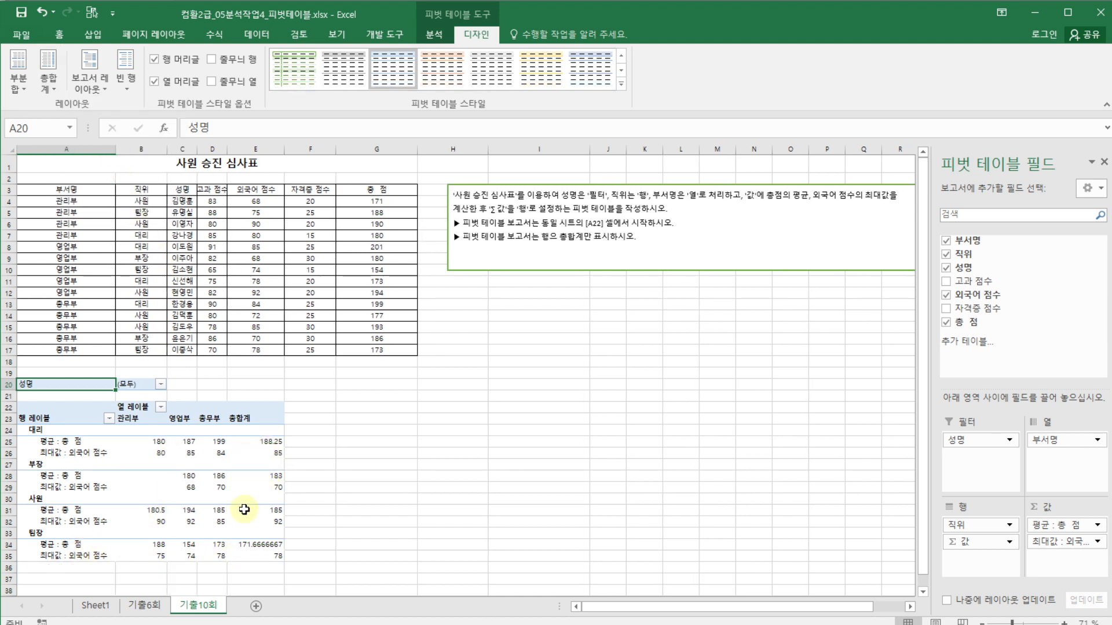
mouse_move(244, 509)
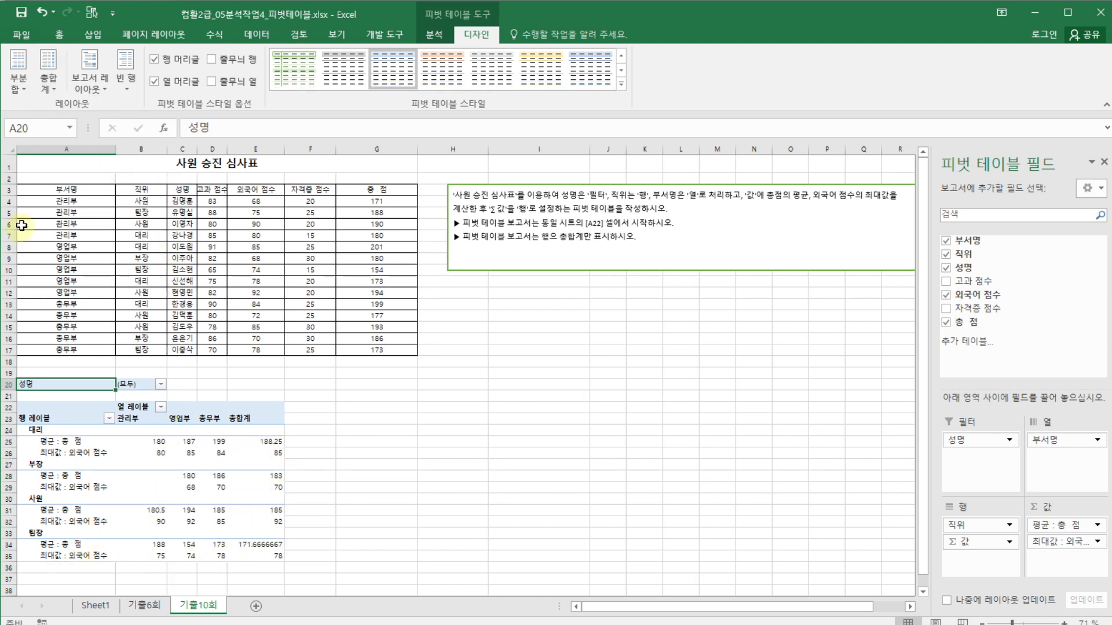
left_click(50, 79)
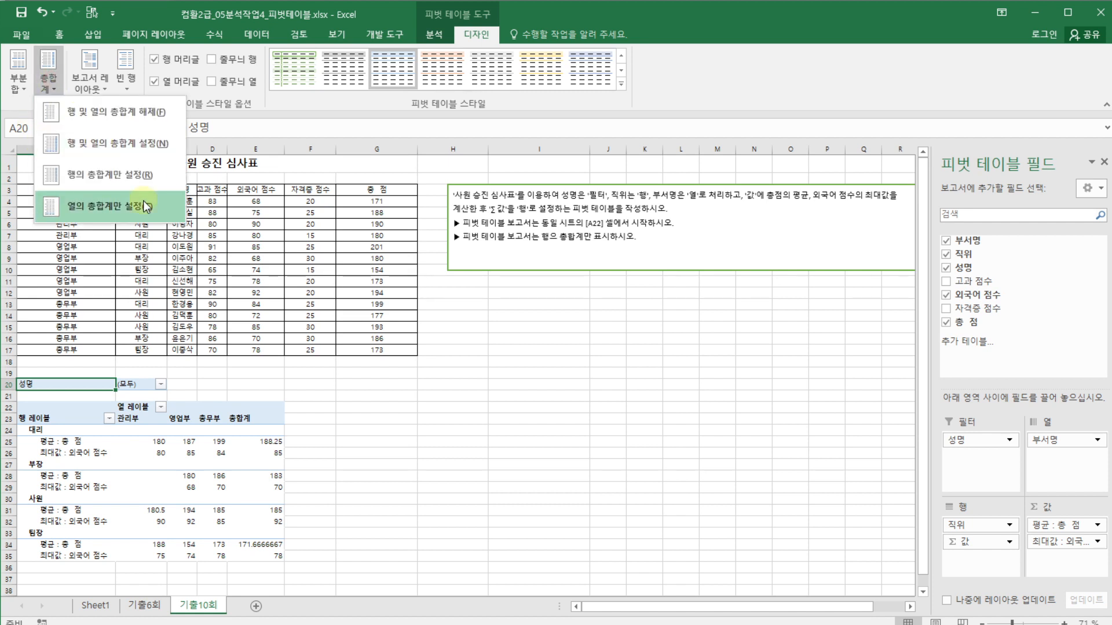
left_click(224, 512)
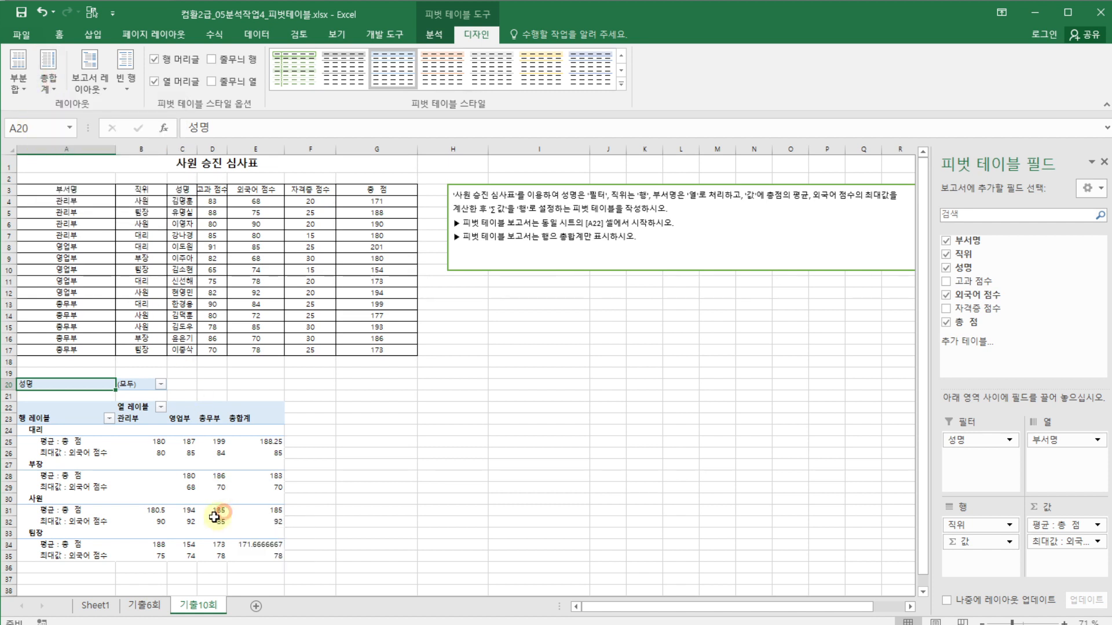
Step: Leave the finished pivot table and return to the title page on Sheet1, selecting cell R5
left_click(514, 449)
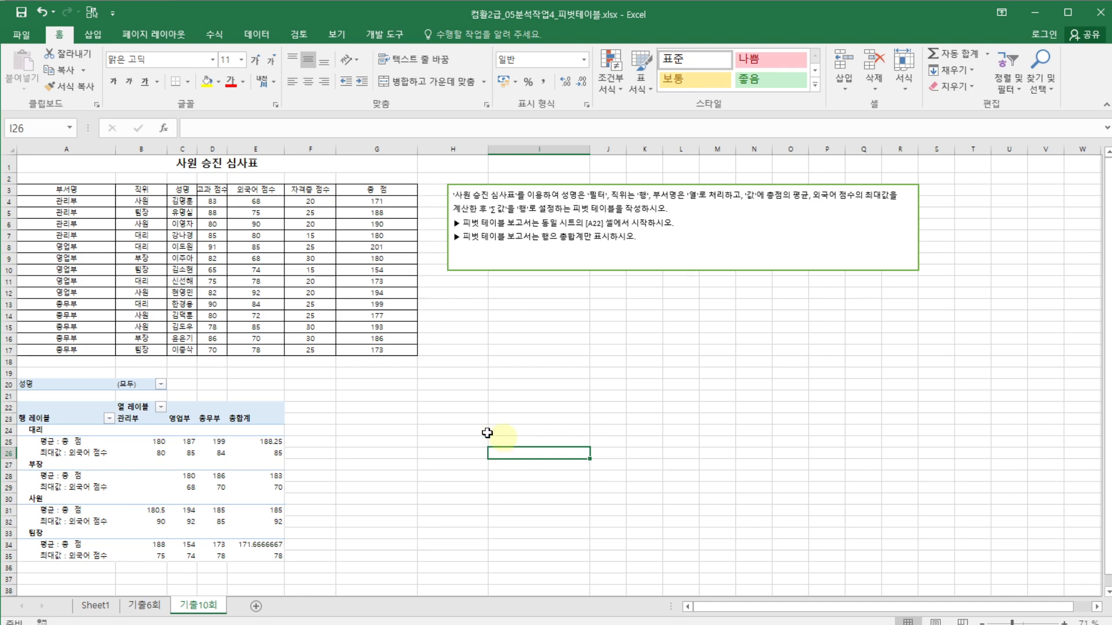
left_click(95, 605)
left_click(920, 237)
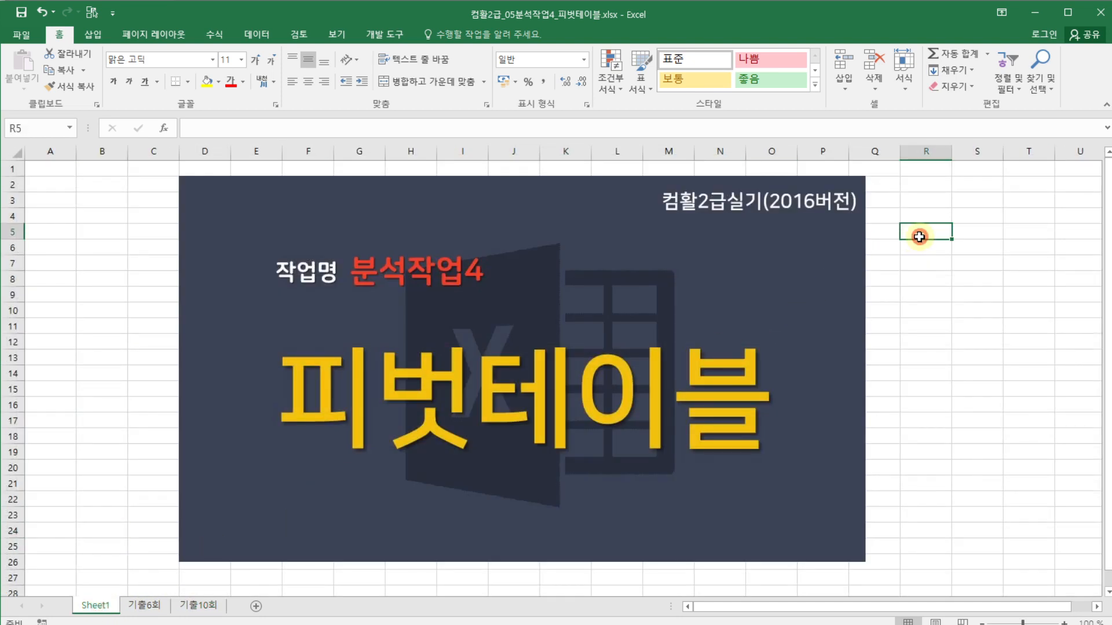